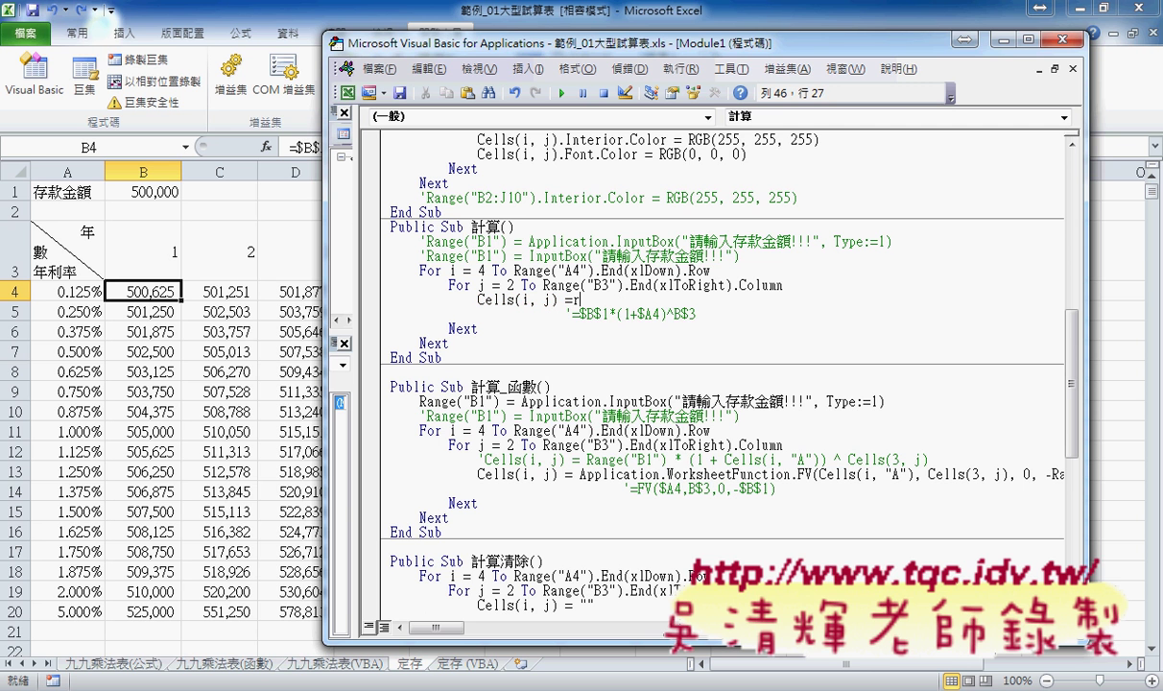
Step: Type the loop body: Range("B1") * (1+Cells(i,"A")) ^ Cells(3,j) in the 計算 Sub
type("ange")
type("(")
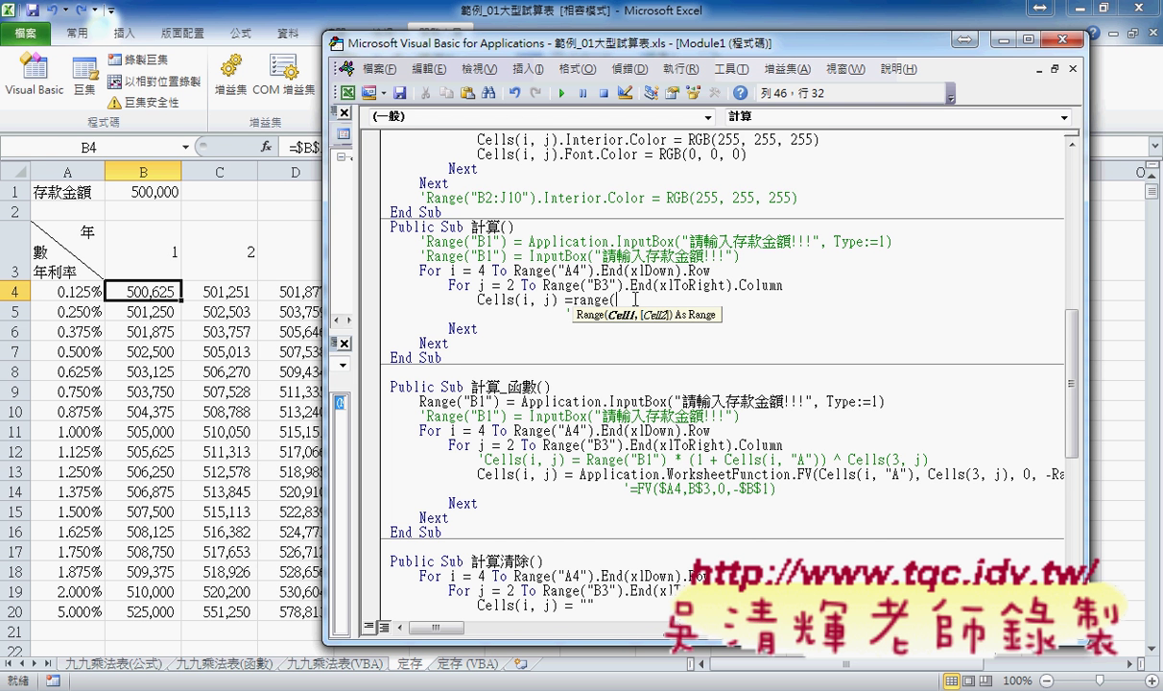
type("\"B")
type("1\")")
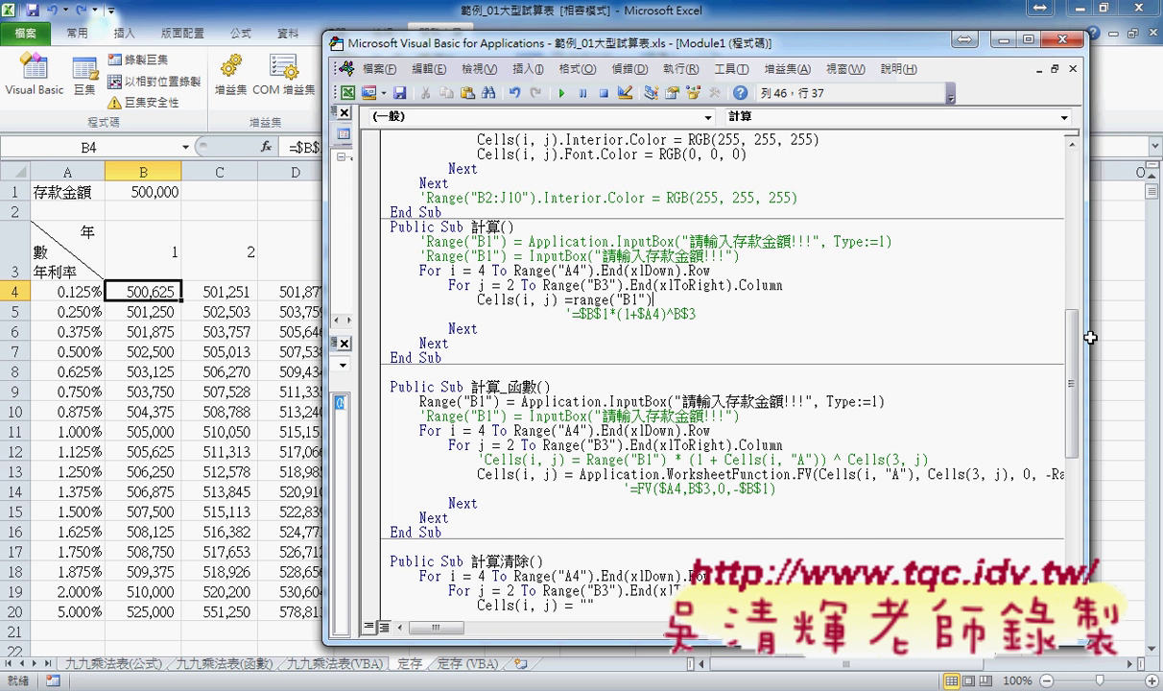
type(" *")
type("(")
type("1")
type("+")
type("cel")
type("ls(")
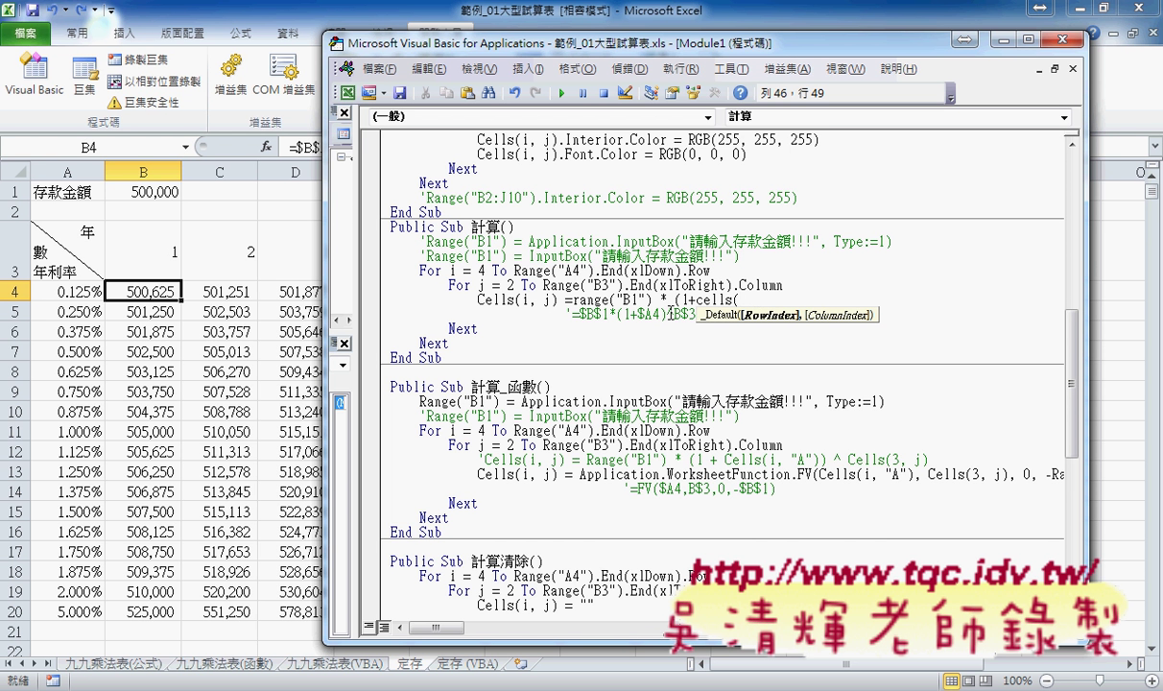
type("i")
type(",\"")
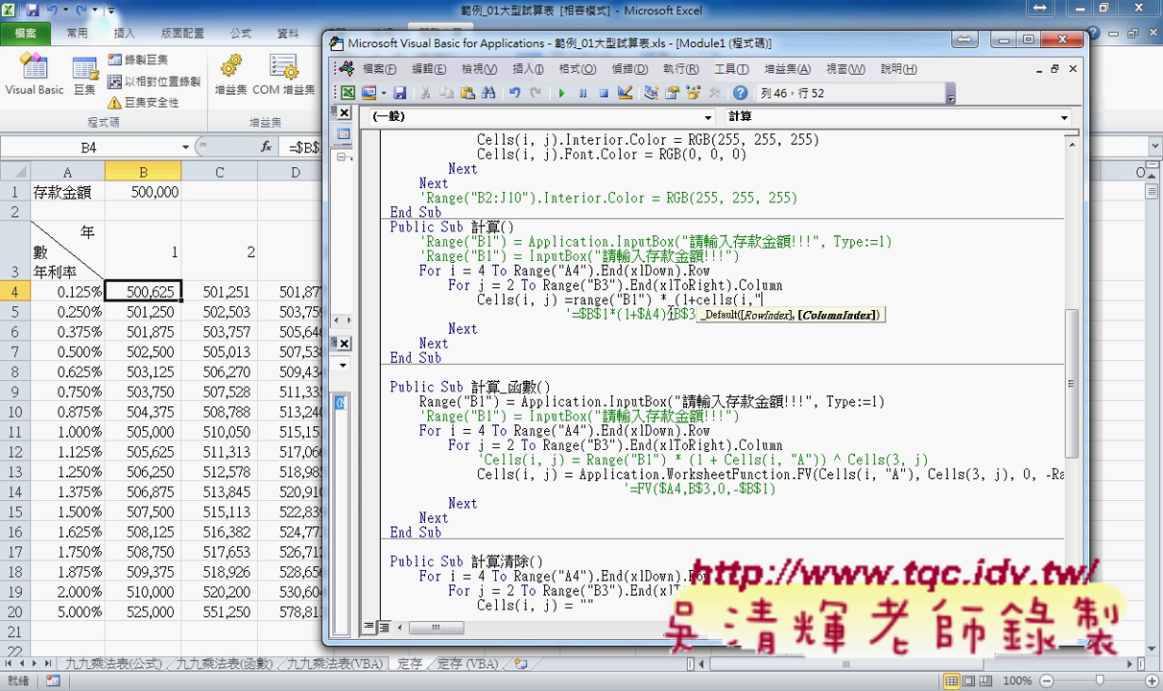
type("A")
type("\")")
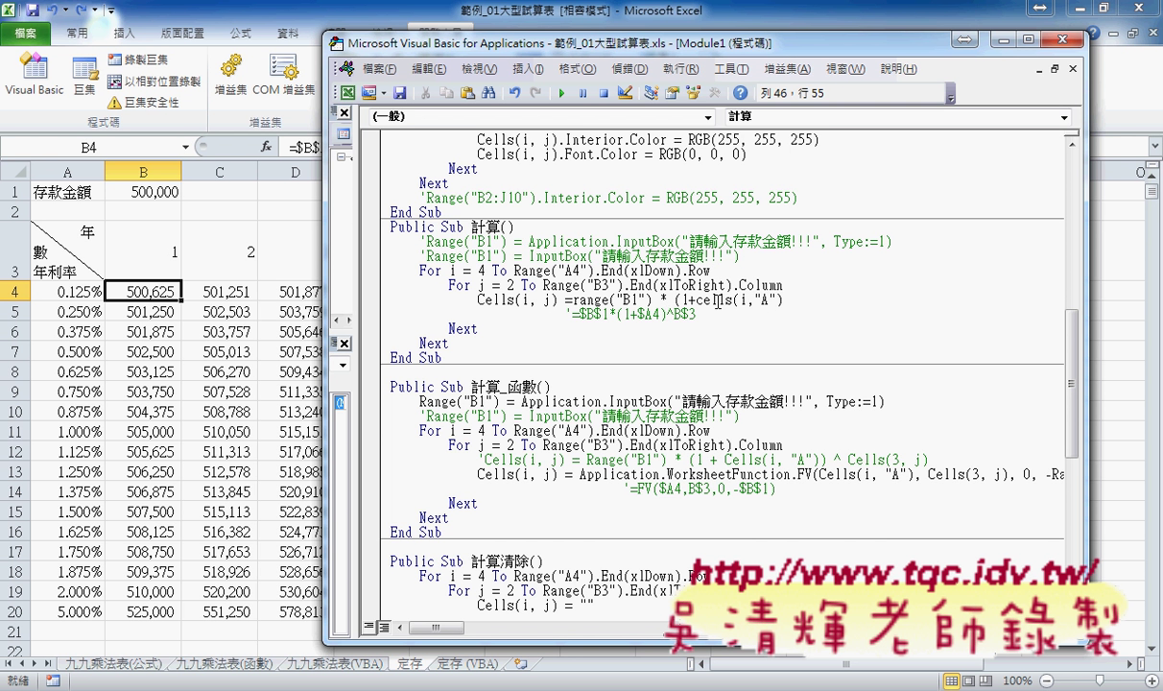
type(") ")
type("^")
type(" ce")
type("lls(")
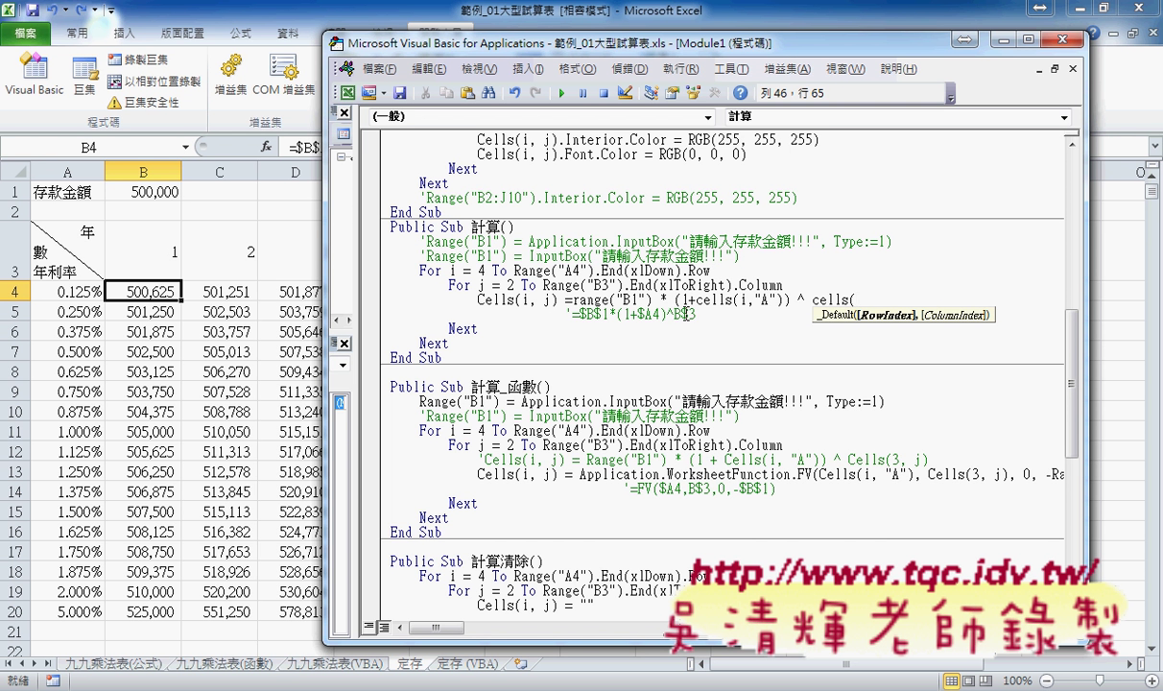
type("3")
type(",")
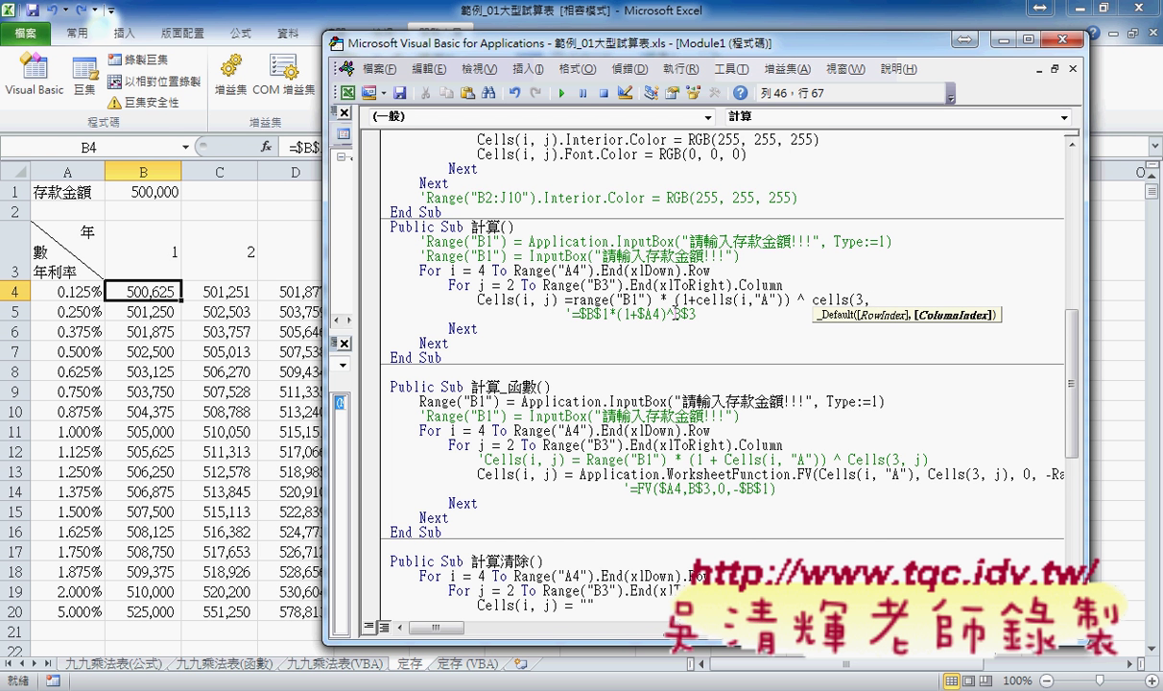
type("j")
type(")")
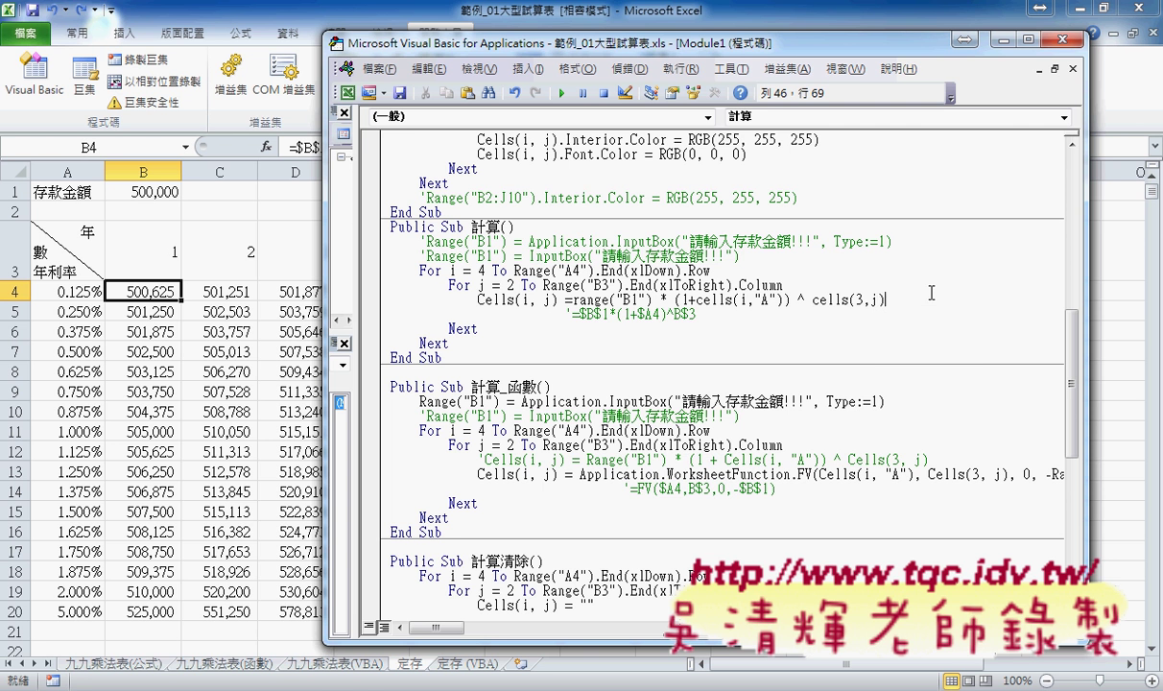
Step: Commit the edited formula line, mark its comment, and return to the Excel workbook
left_click(850, 402)
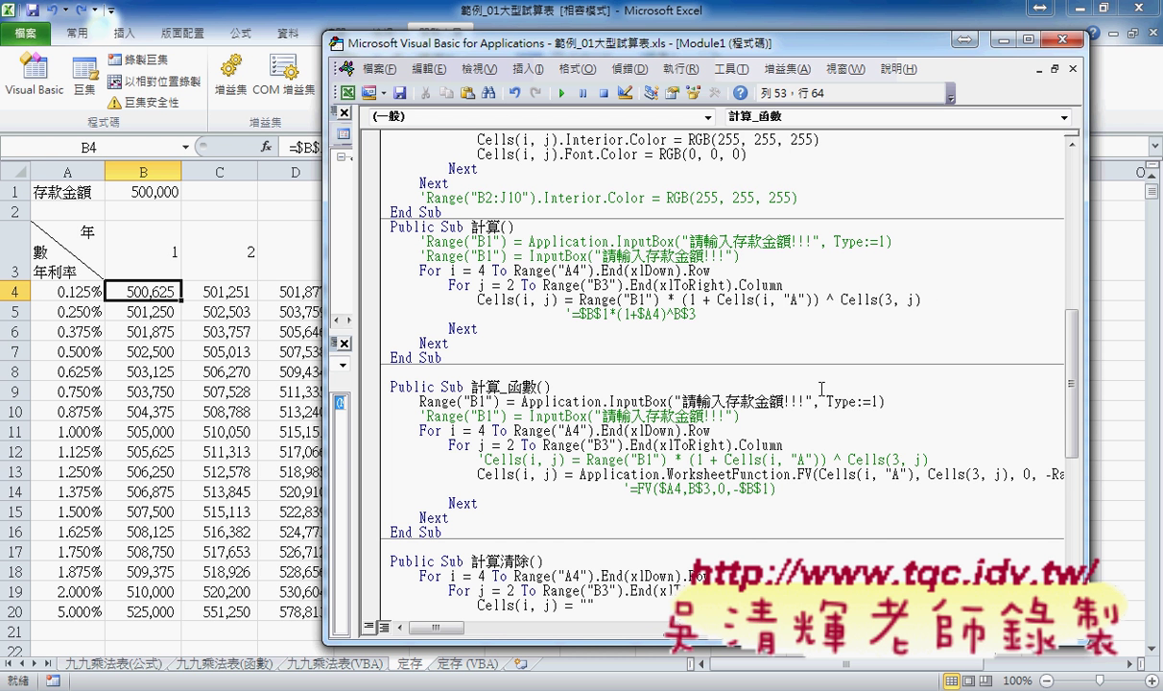
left_click_drag(695, 313, 578, 314)
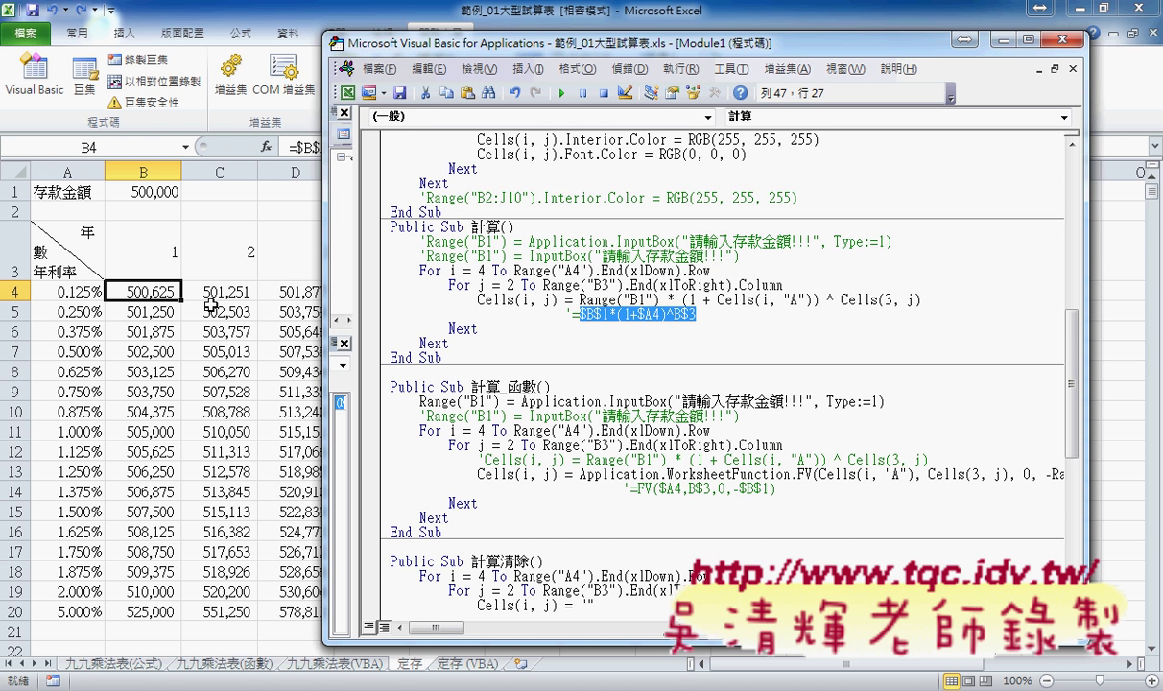
left_click(209, 305)
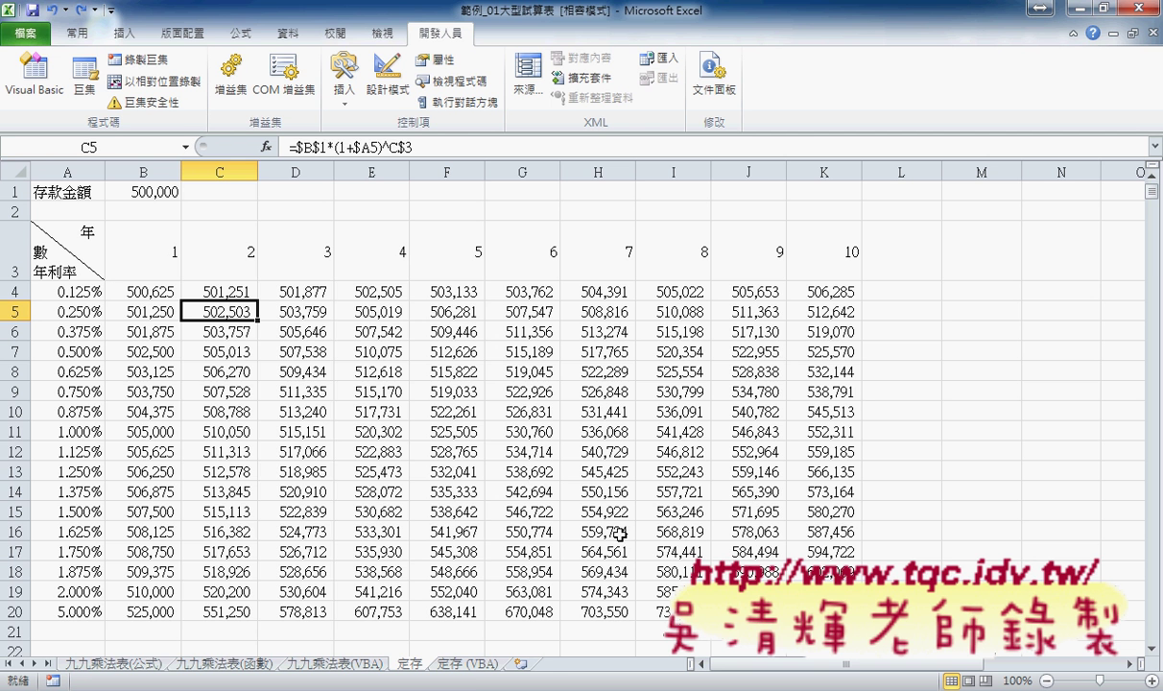
Step: Fill the 定存 (VBA) sheet's interest table with the 計算 button
left_click(476, 665)
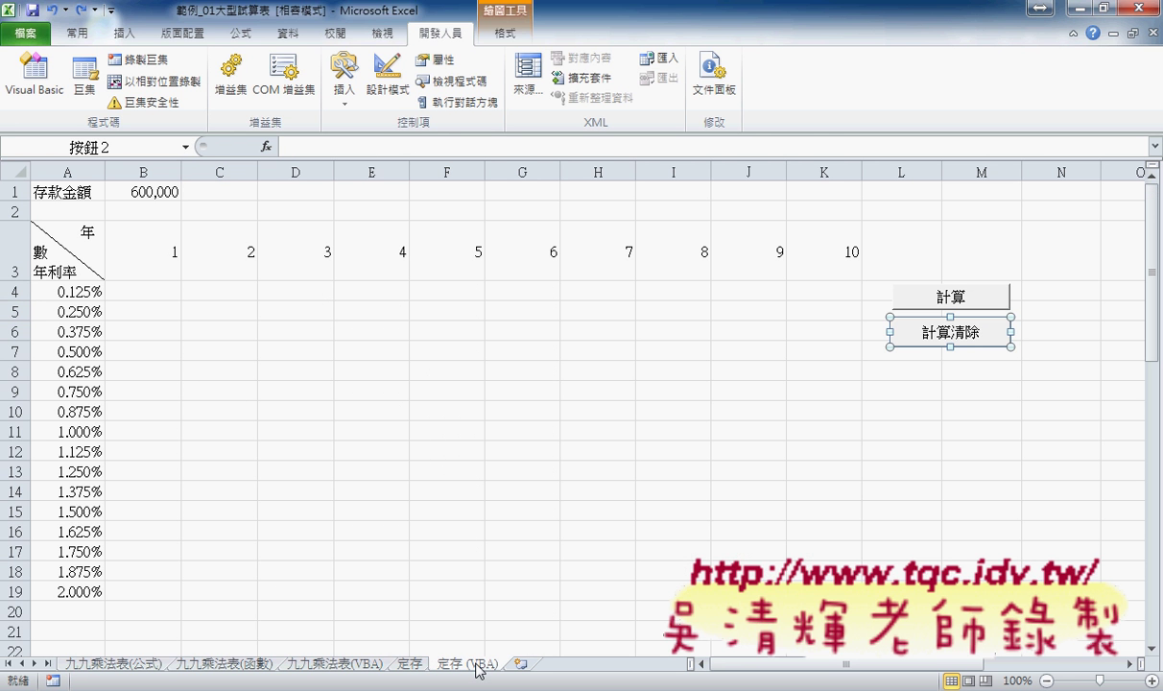
left_click(1060, 431)
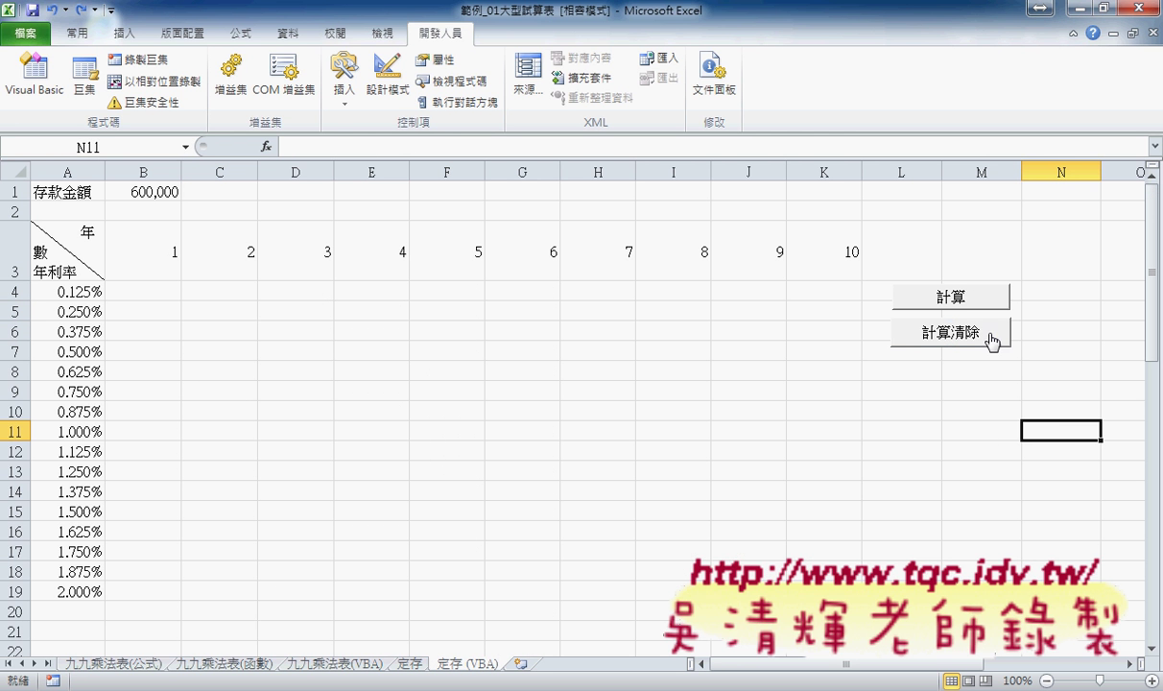
left_click(965, 307)
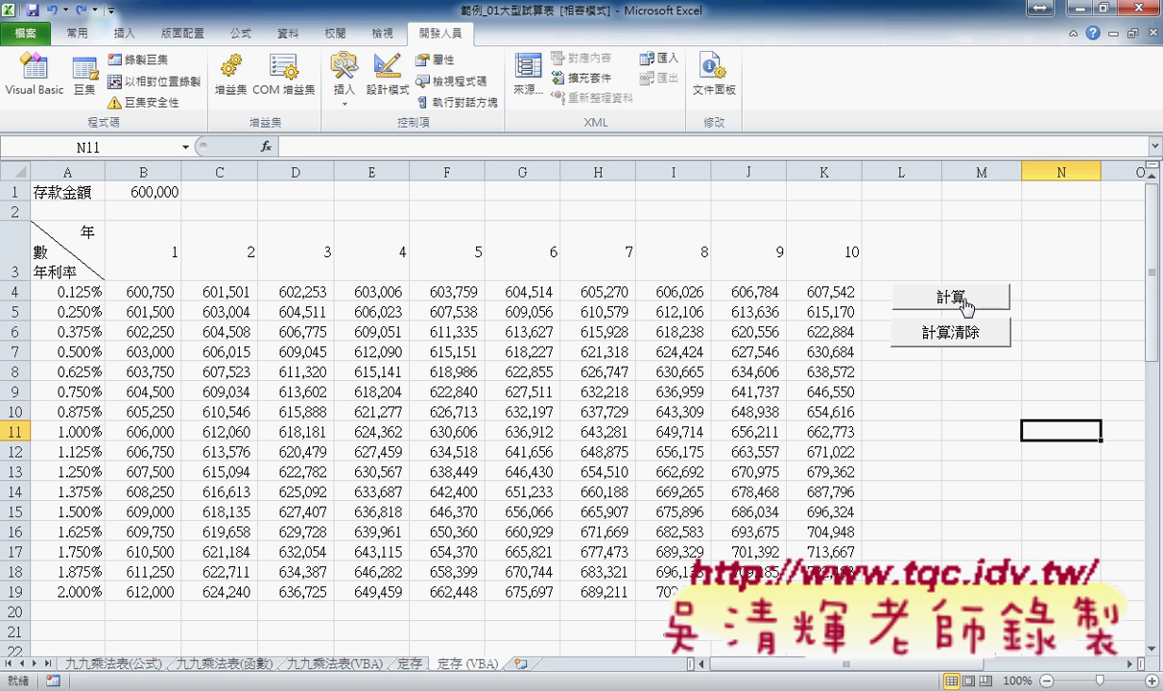
Step: Replace the deposit in B1 with 1000000
left_click(169, 190)
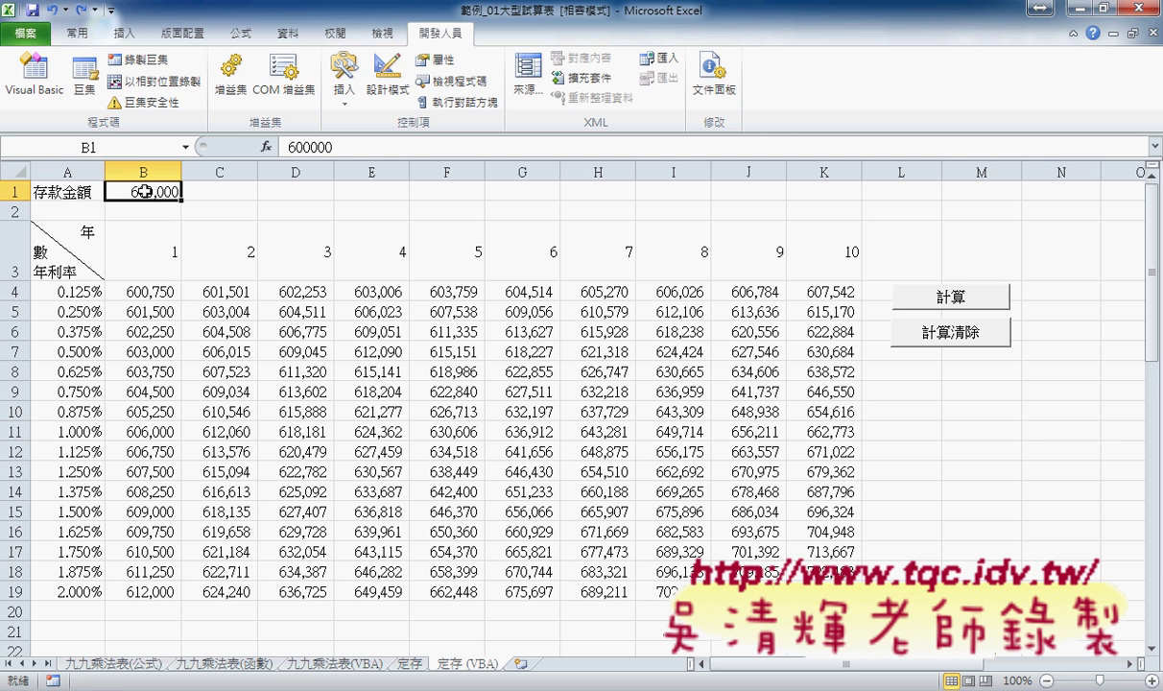
double_click(139, 191)
double_click(139, 191)
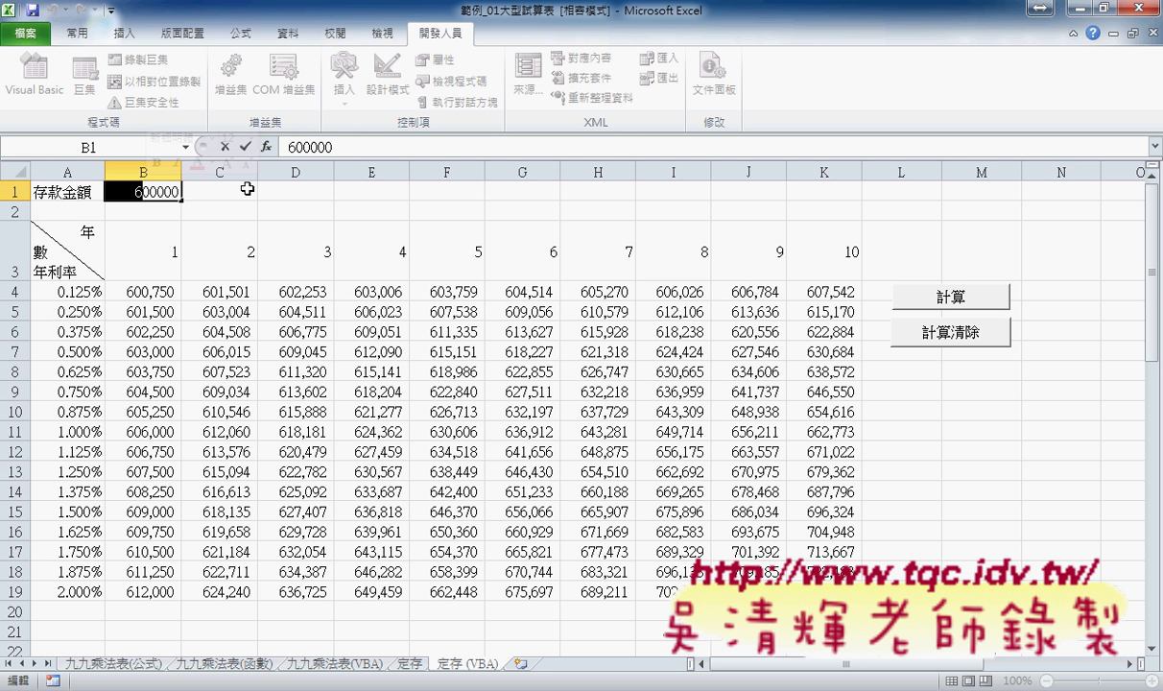
type("1000000")
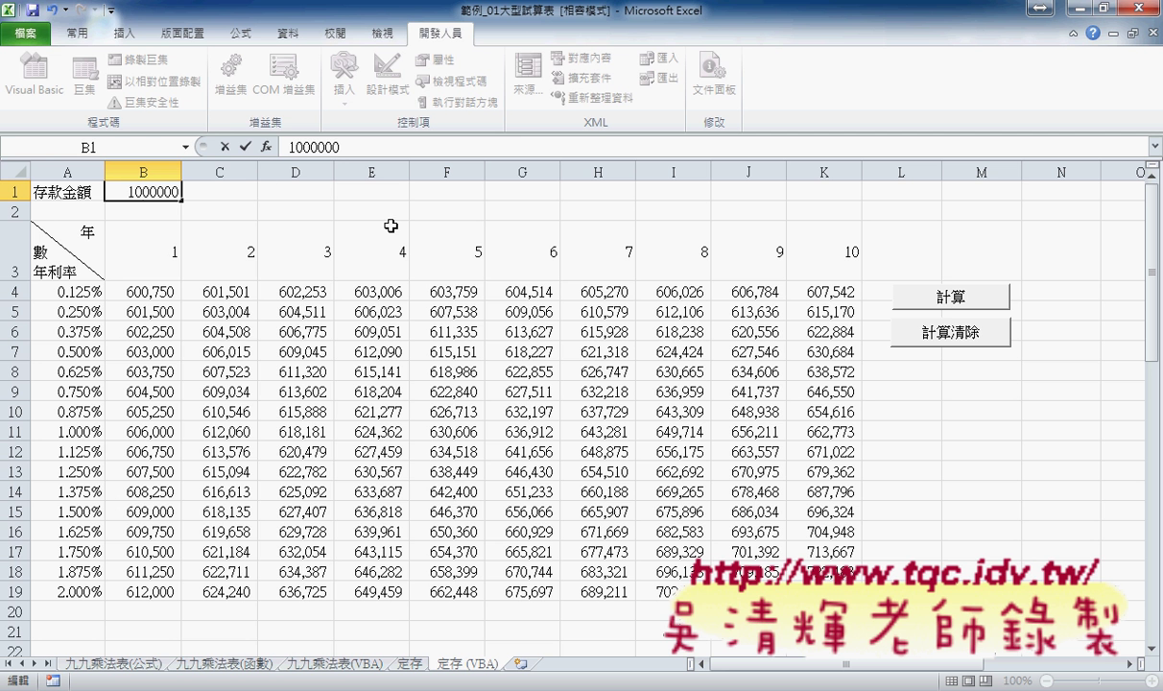
left_click(964, 303)
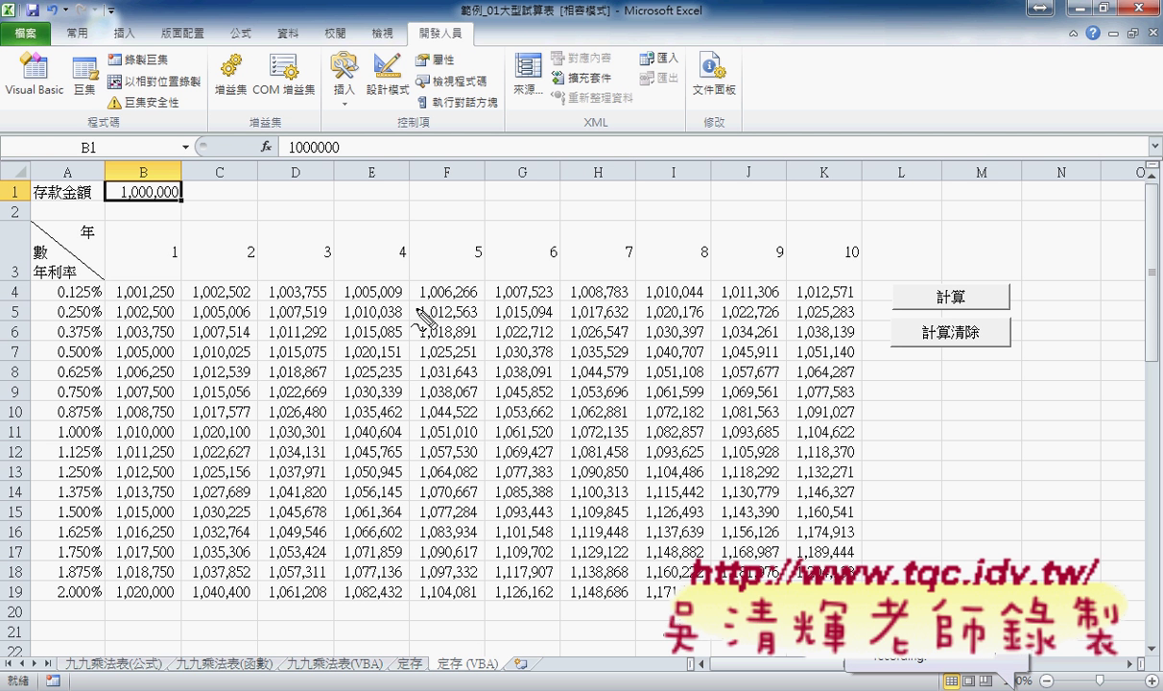
mouse_move(184, 205)
left_mouse_down()
mouse_move(124, 205)
mouse_move(189, 201)
left_mouse_up()
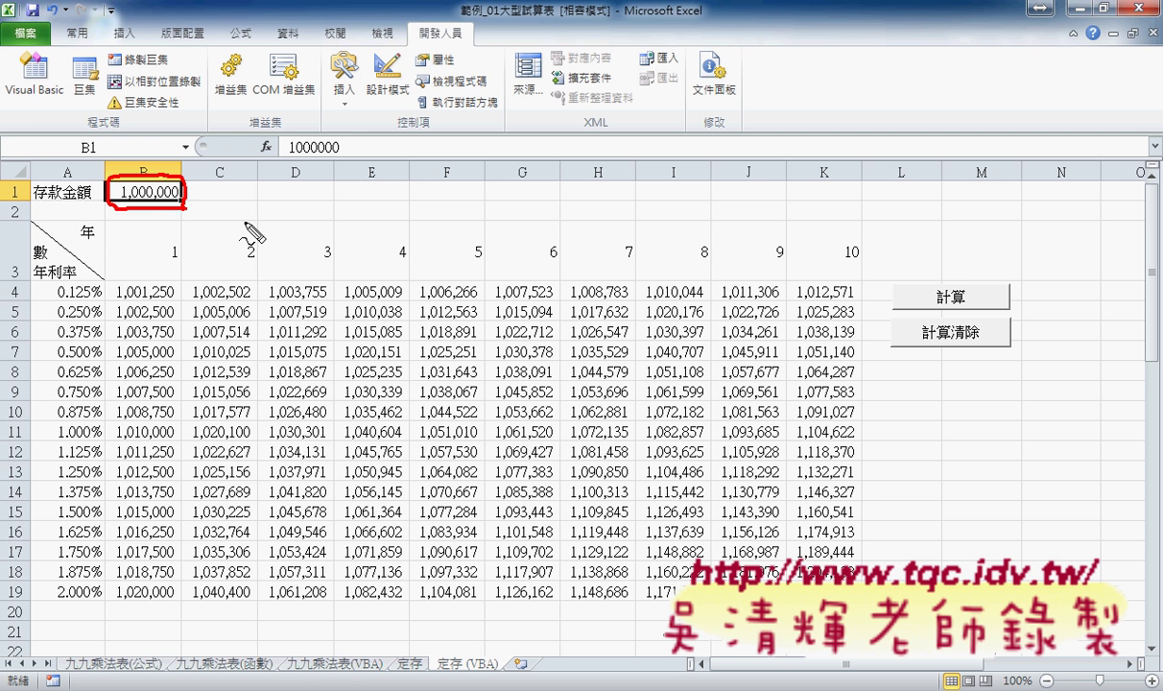
key("Escape")
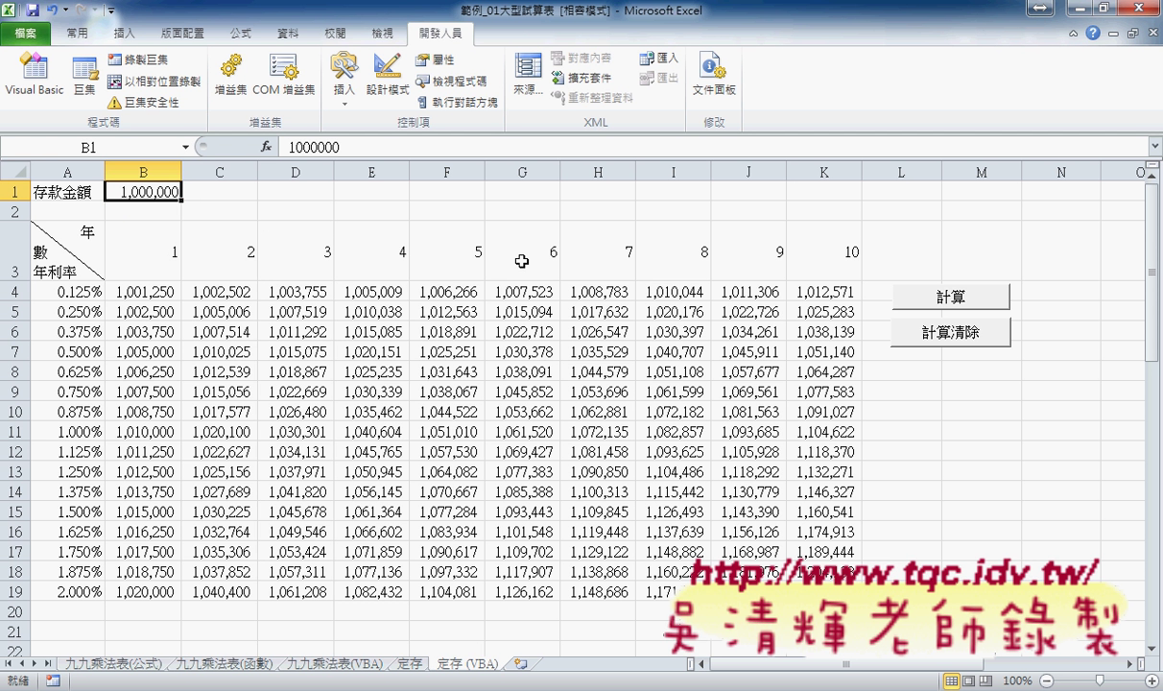
left_click(352, 676)
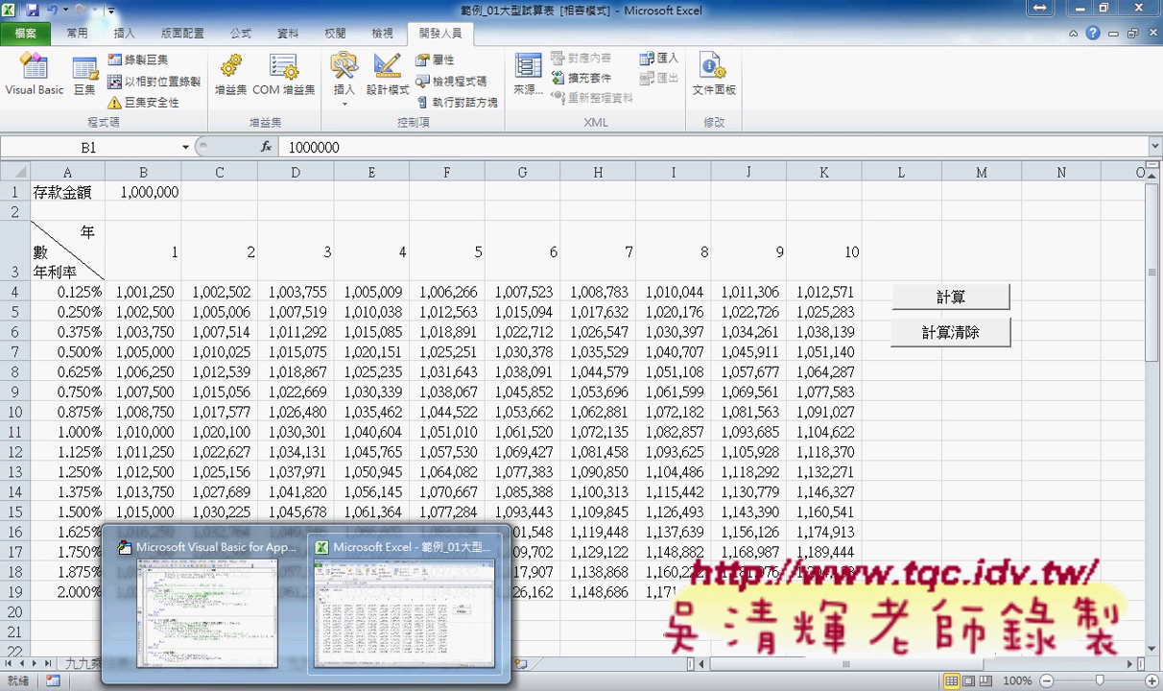
left_click(221, 595)
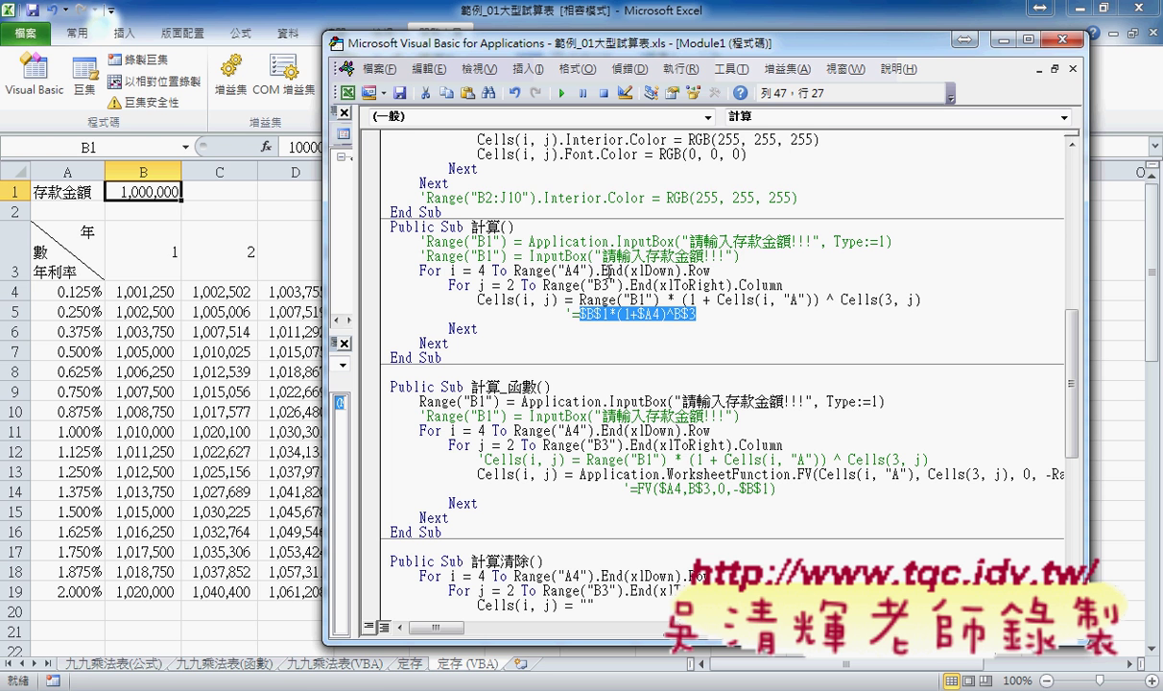
left_click(418, 256)
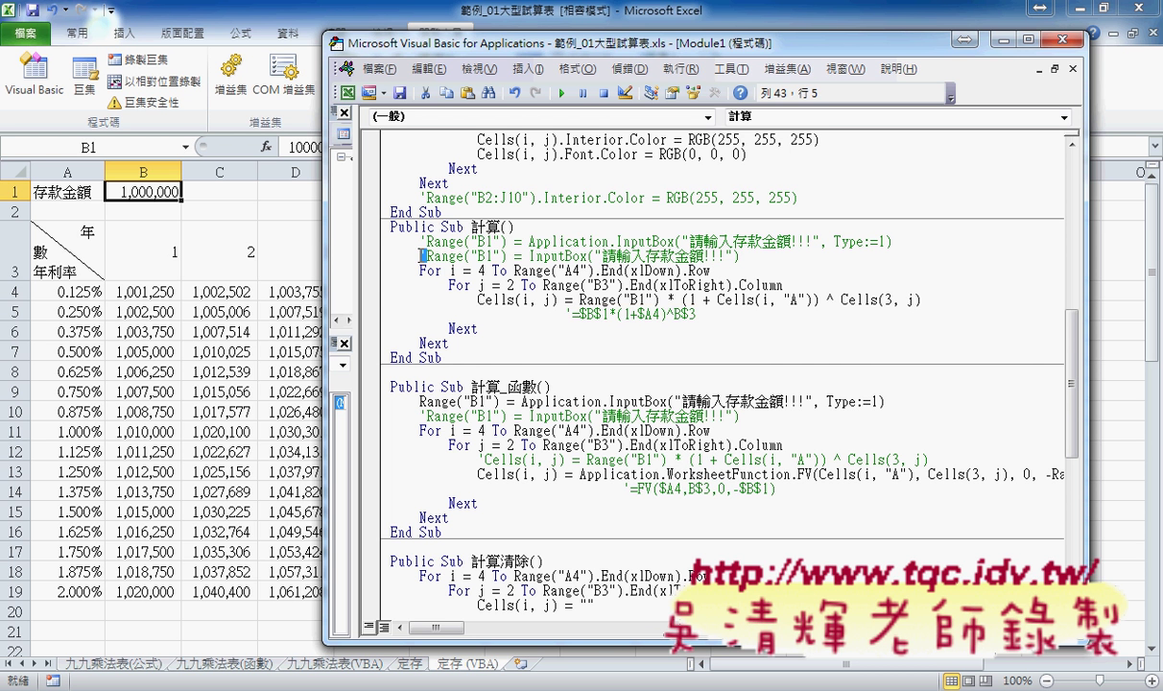
key("Delete")
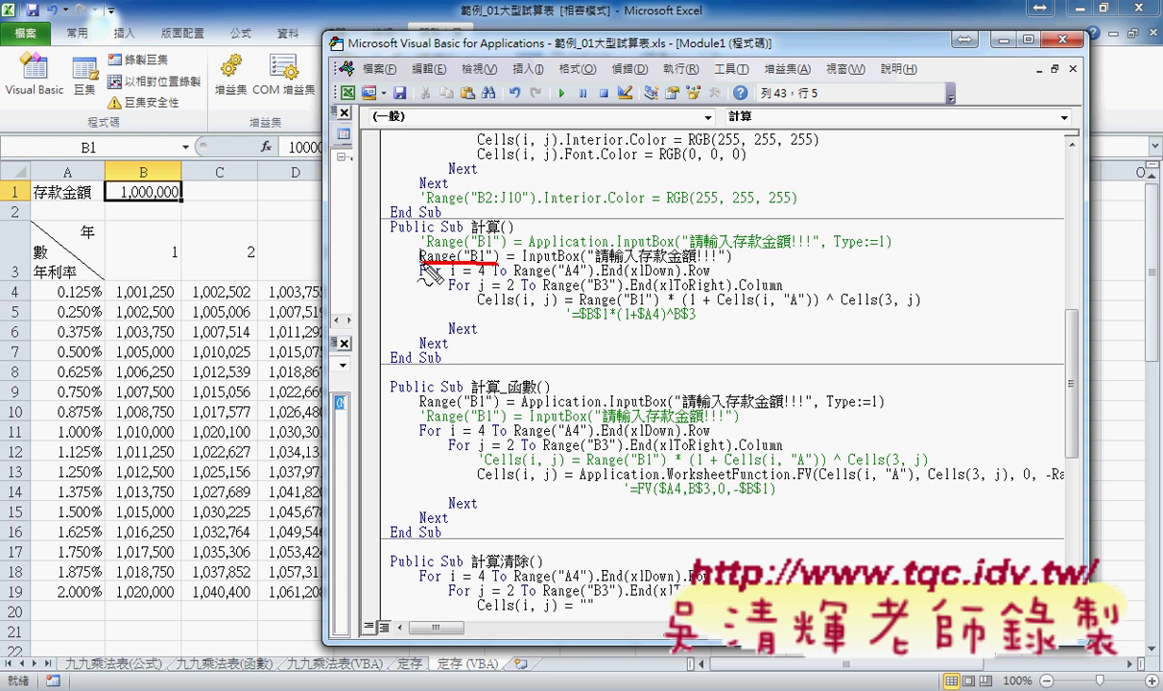
left_click_drag(419, 260, 496, 260)
mouse_move(711, 259)
left_mouse_down()
mouse_move(729, 260)
mouse_move(528, 257)
left_mouse_up()
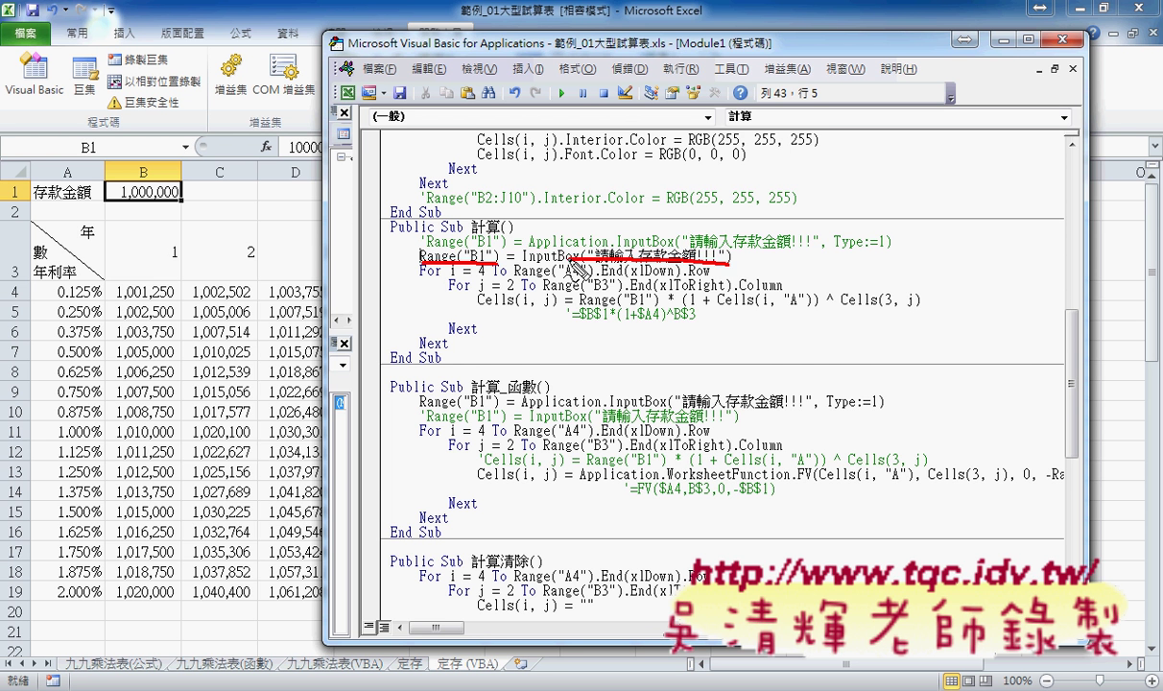
mouse_move(422, 257)
left_mouse_down()
mouse_move(180, 185)
mouse_move(198, 203)
left_mouse_up()
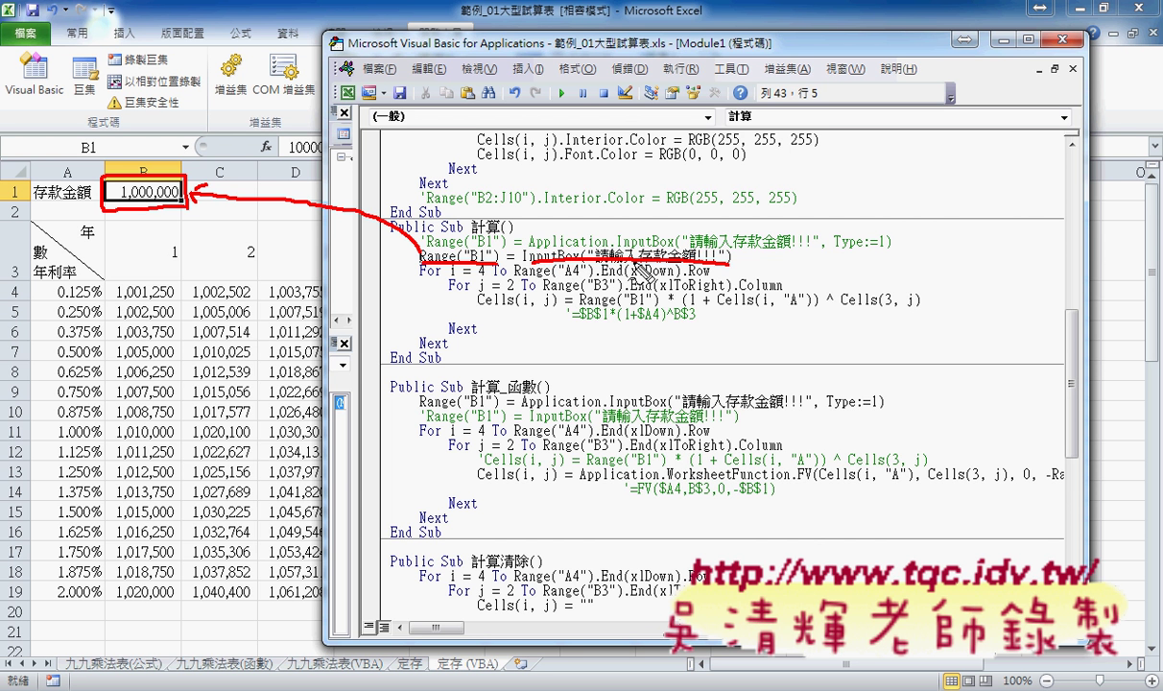
key("Escape")
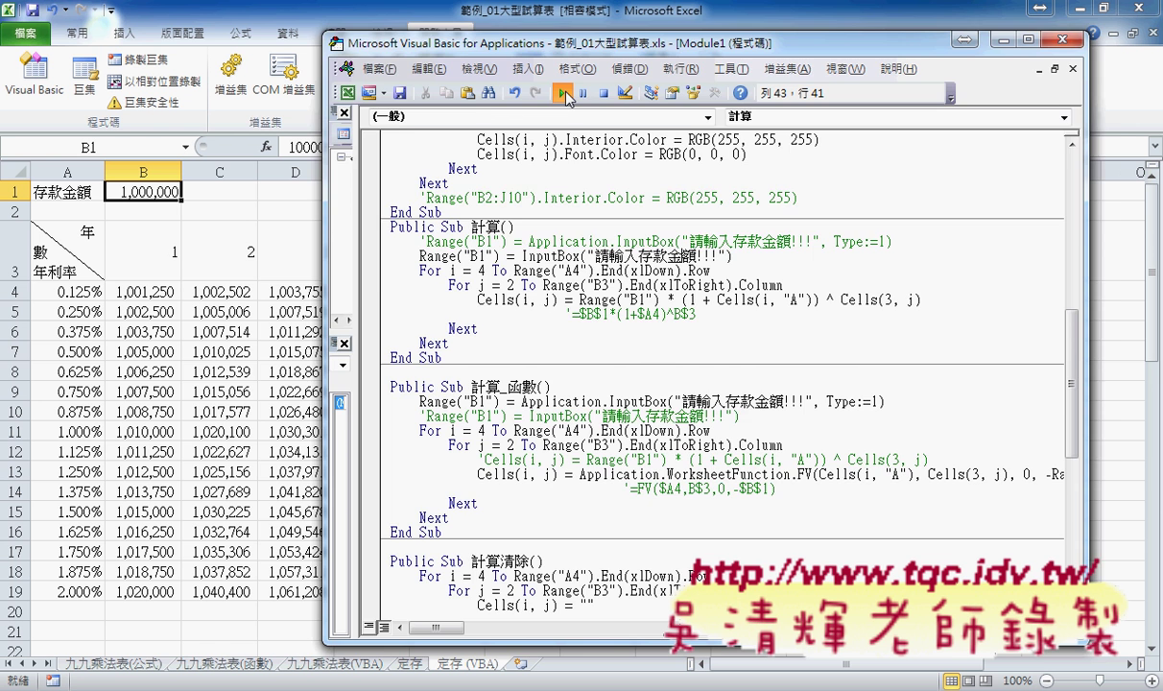
Step: Run the 計算 macro with a deposit of 800000
left_click(564, 94)
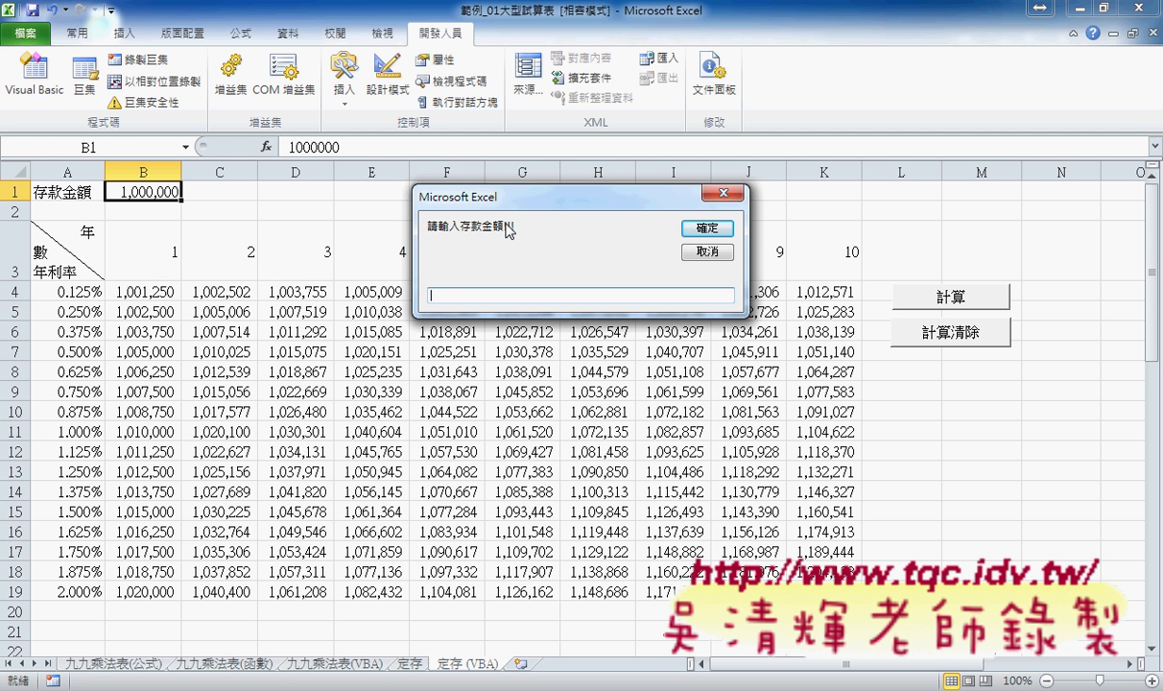
type("800000")
mouse_move(466, 286)
left_mouse_down()
mouse_move(470, 301)
mouse_move(198, 199)
mouse_move(109, 184)
mouse_move(185, 203)
left_mouse_up()
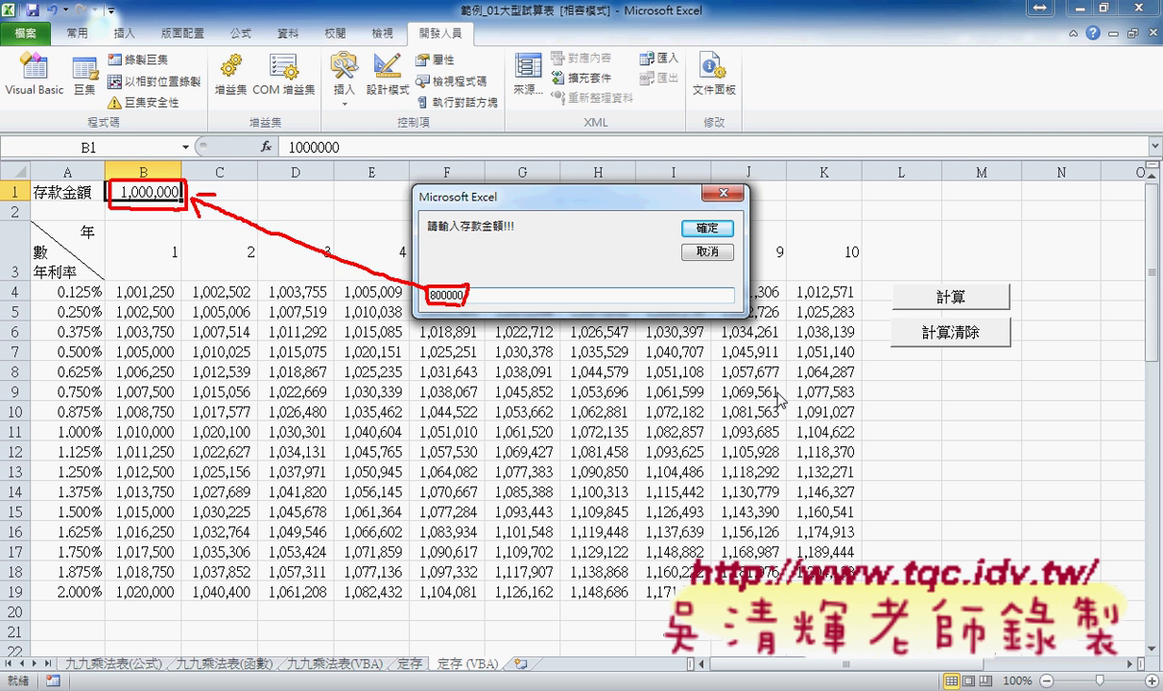
key("Escape")
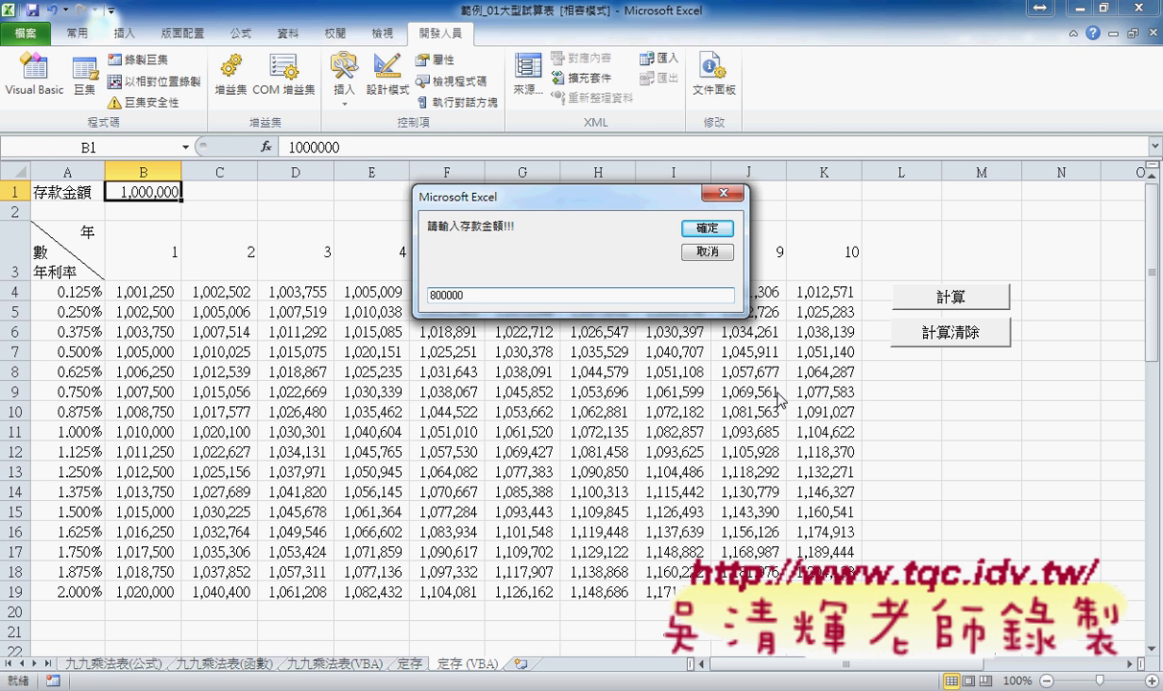
left_click(706, 229)
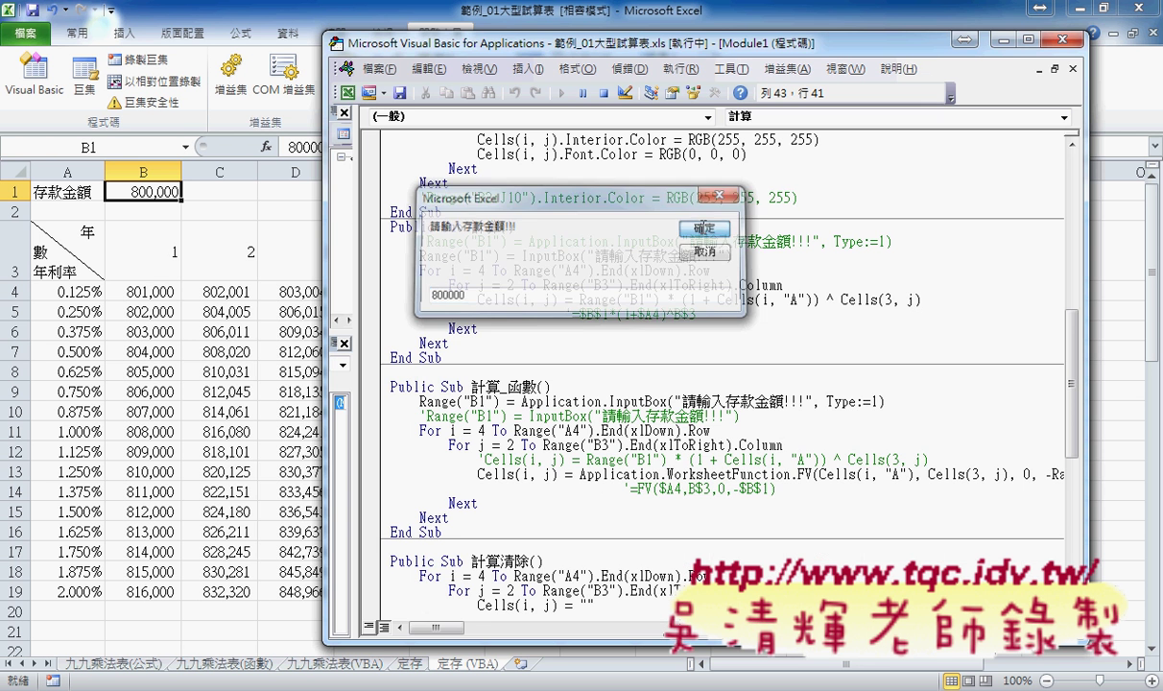
left_click(276, 330)
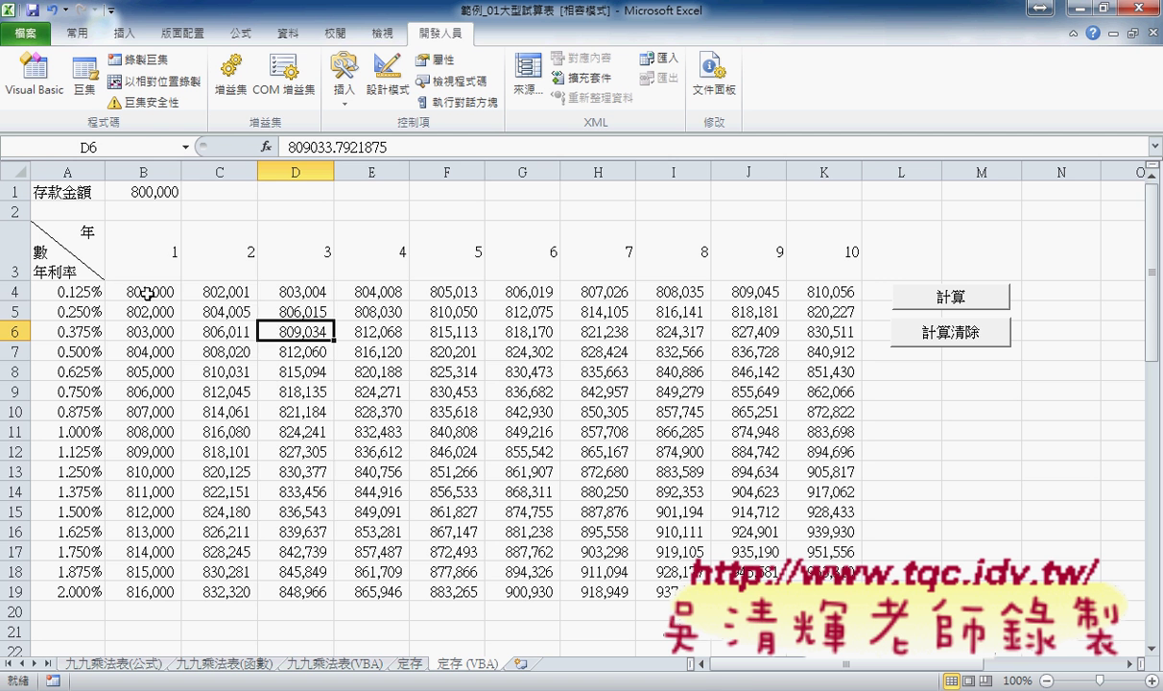
Step: Clear the results table B4:K19 with 計算清除
mouse_move(144, 292)
left_mouse_down()
mouse_move(410, 484)
mouse_move(823, 589)
left_mouse_up()
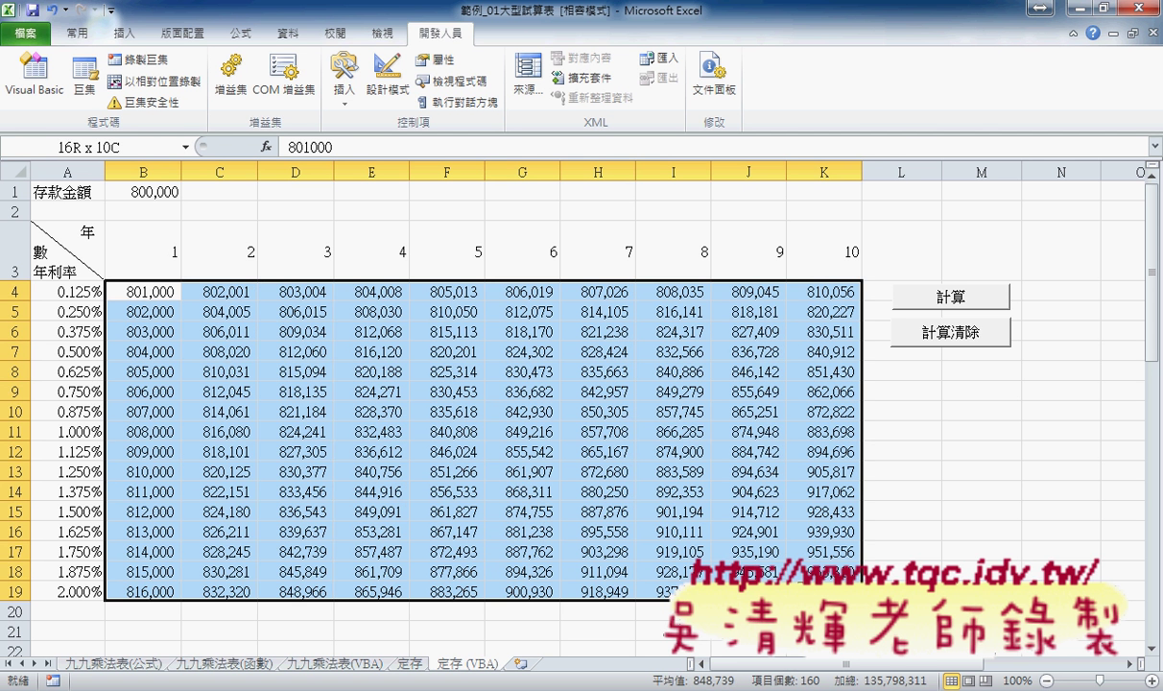
left_click(155, 192)
left_click_drag(148, 291, 825, 587)
left_click(959, 332)
Step: Rerun 計算 with a deposit of 900000
left_click(959, 298)
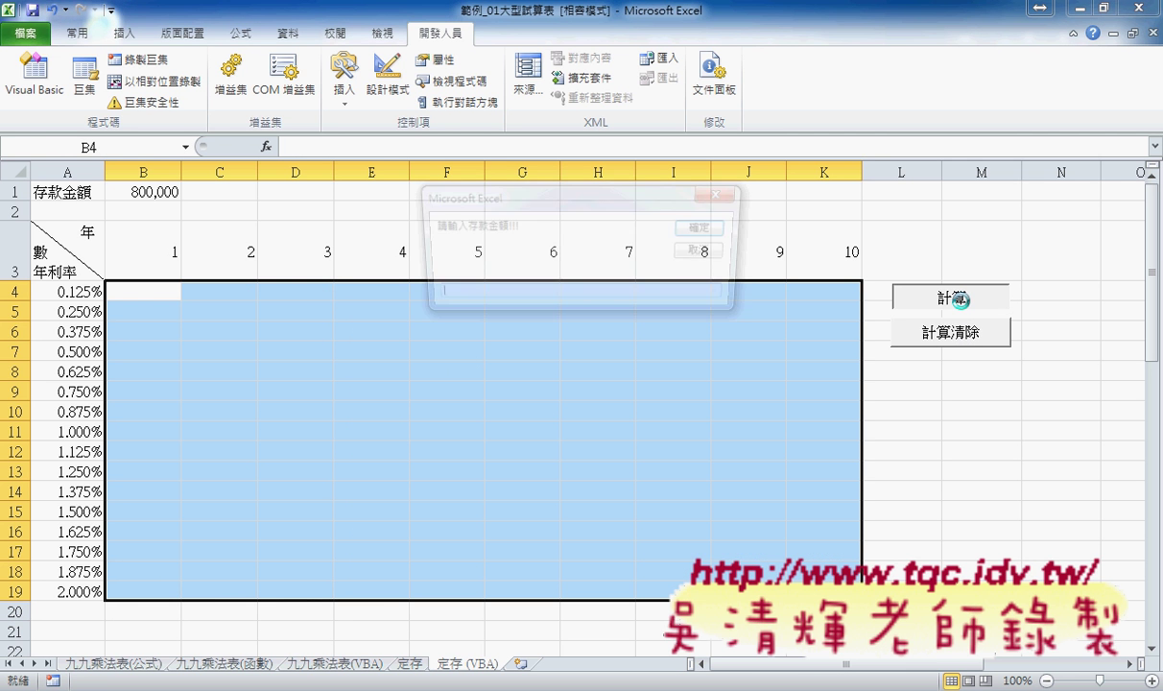
type("9")
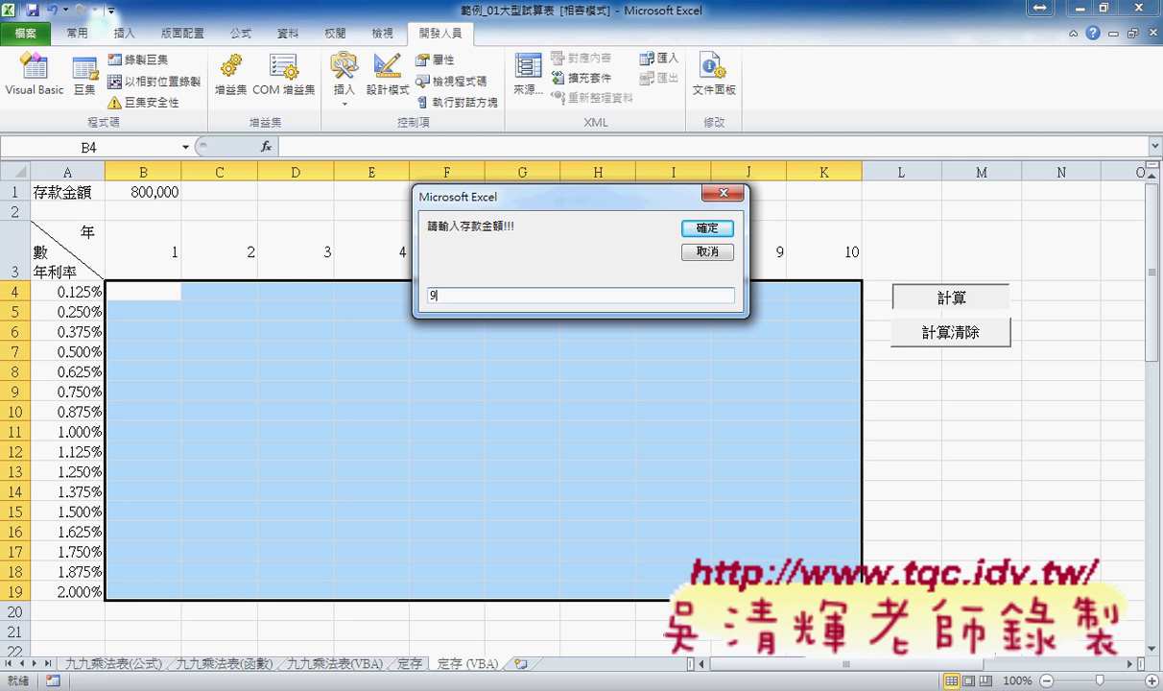
type("00000")
left_click(707, 228)
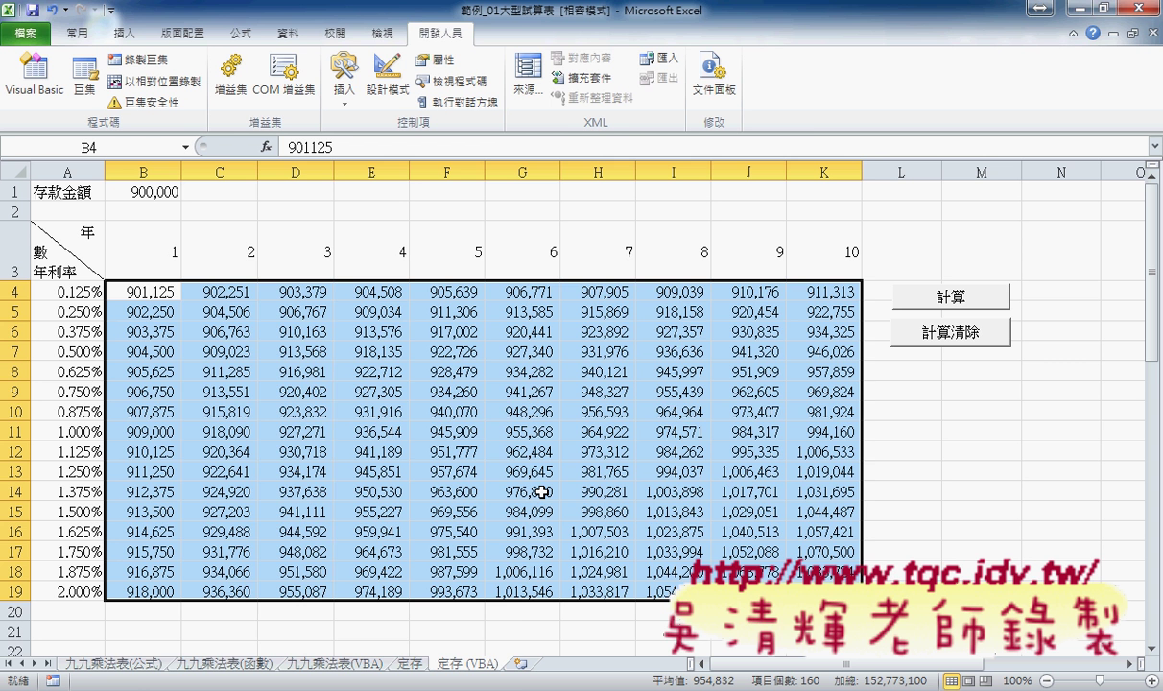
left_click(305, 685)
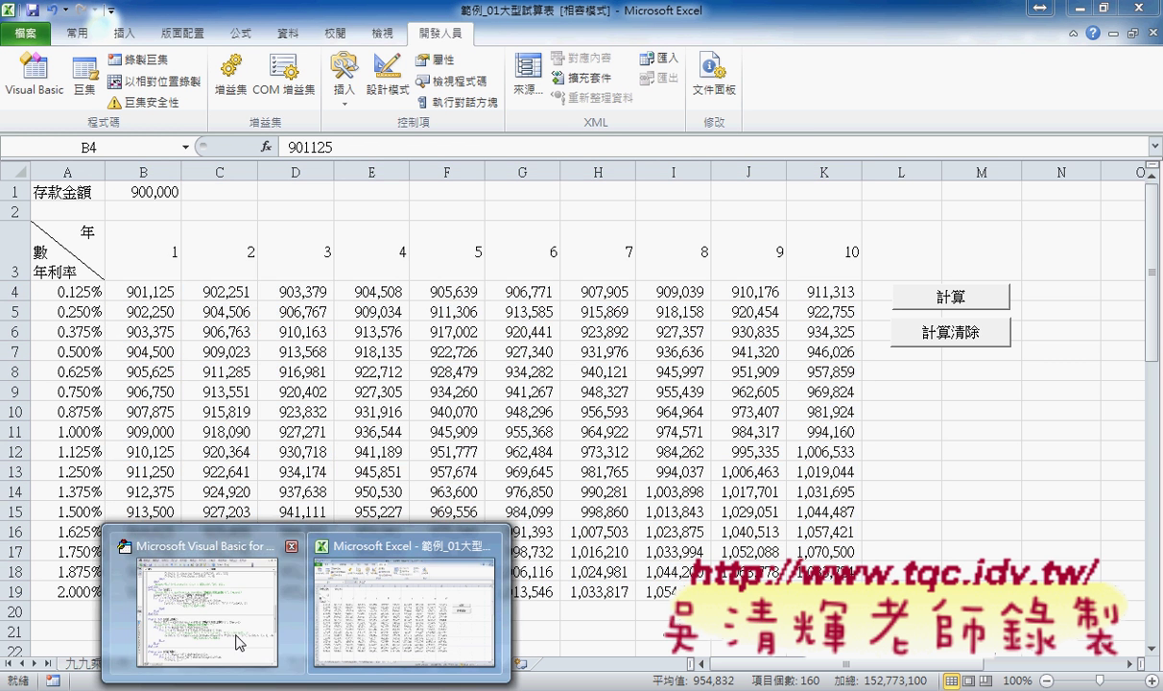
Step: Bring the VBA editor forward and highlight xlToRight in the column loop line
left_click(239, 640)
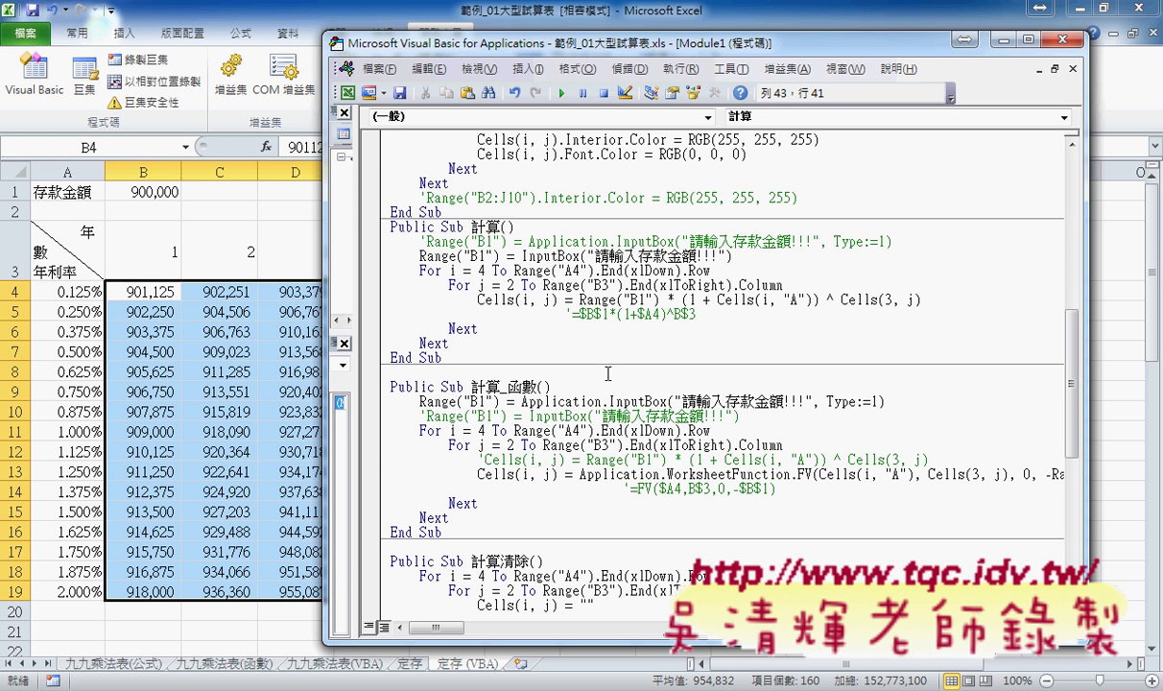
scroll(572, 530, "down", 2)
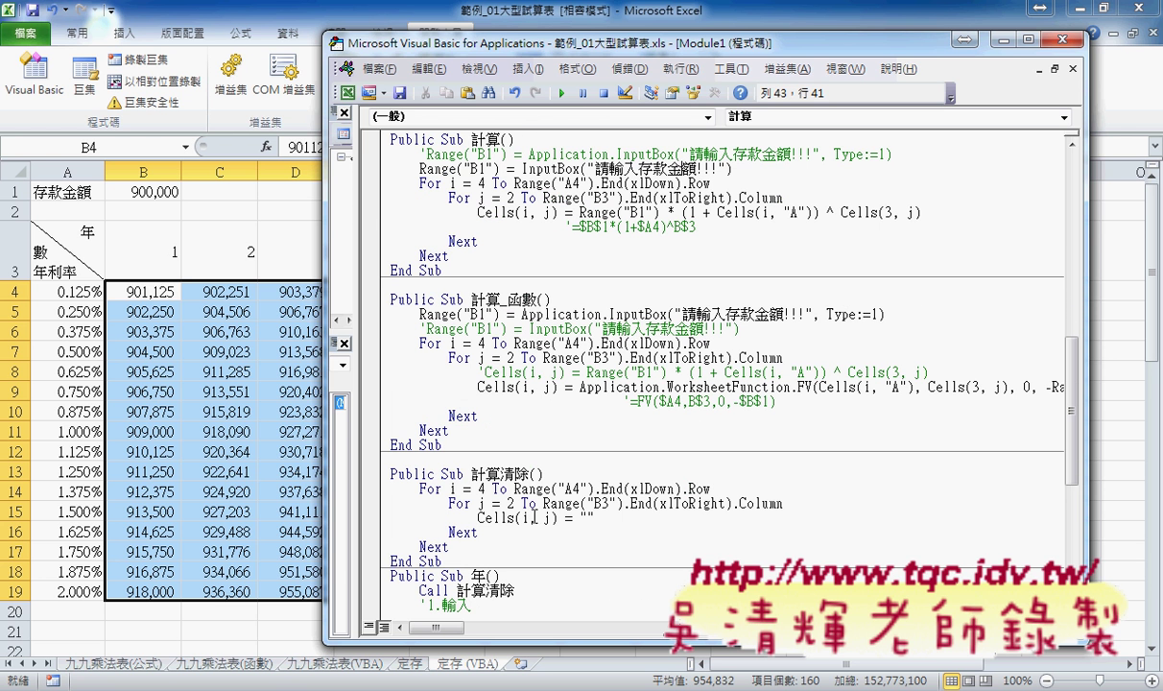
mouse_move(587, 488)
left_mouse_down()
mouse_move(632, 489)
mouse_move(637, 503)
mouse_move(647, 488)
mouse_move(653, 502)
mouse_move(677, 488)
mouse_move(746, 502)
left_mouse_up()
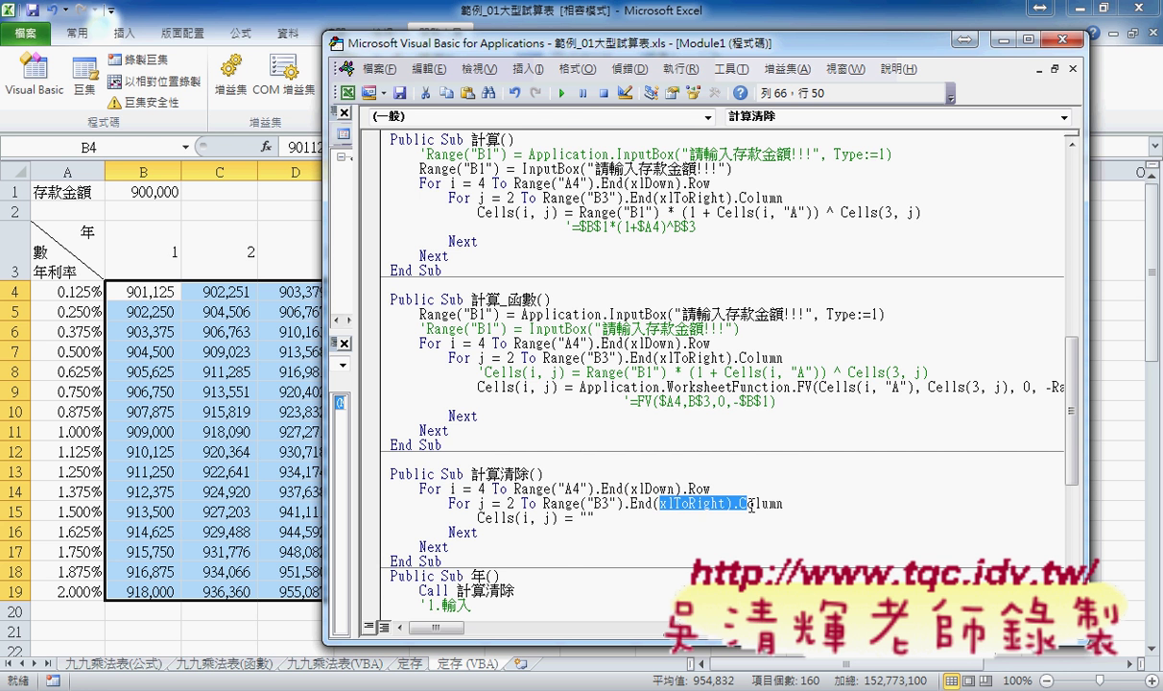
scroll(751, 506, "up", 2)
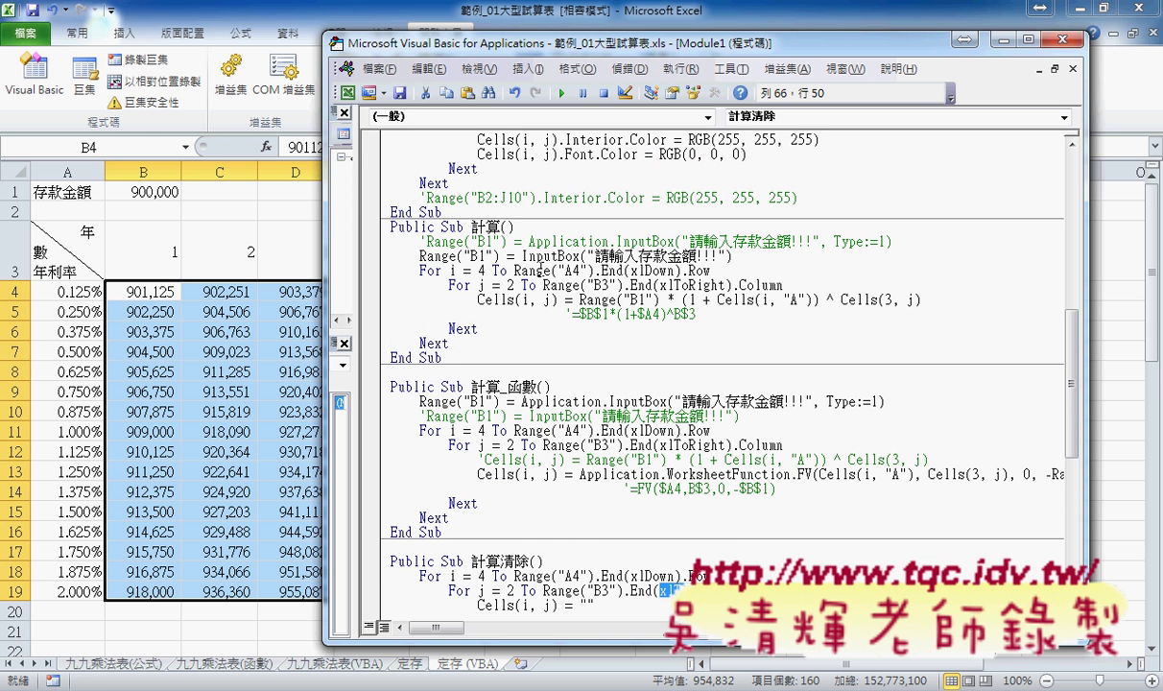
Step: Match the Range("B1")*(1+Cells(i,"A"))^Cells(3,j) expression to the '=$B$1*(1+$A4)^B$3 comment
left_click_drag(572, 313, 695, 314)
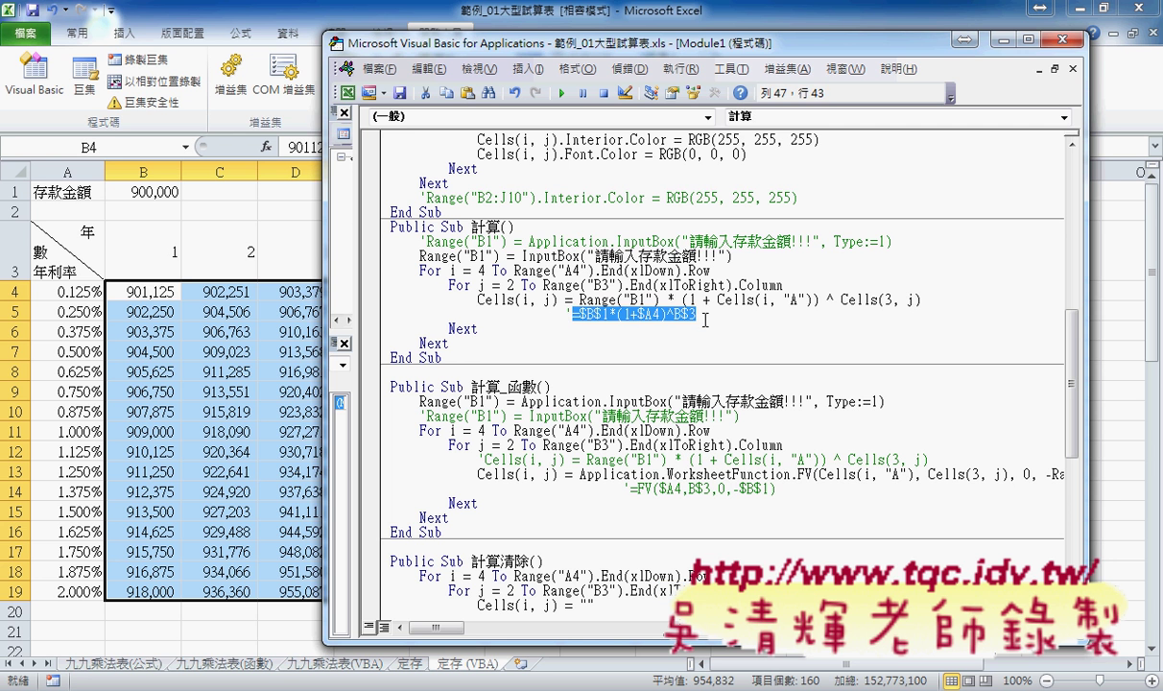
left_click_drag(579, 299, 935, 300)
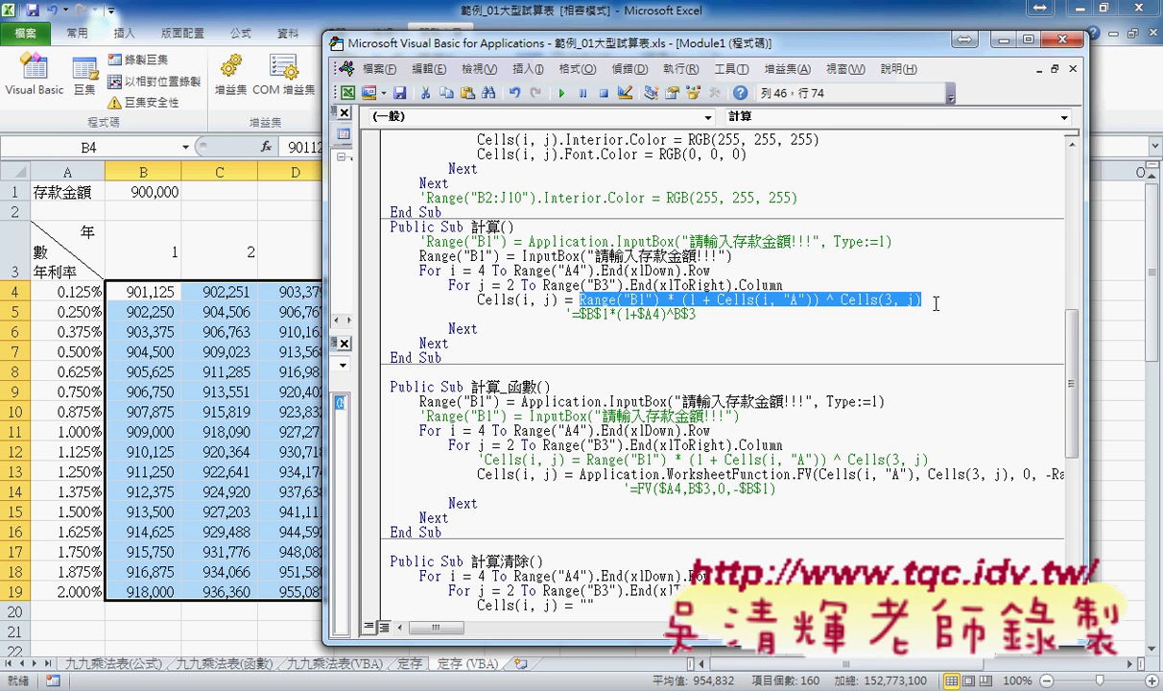
left_click_drag(933, 305, 606, 325)
mouse_move(607, 326)
left_mouse_down()
mouse_move(798, 321)
mouse_move(658, 326)
mouse_move(773, 295)
left_mouse_up()
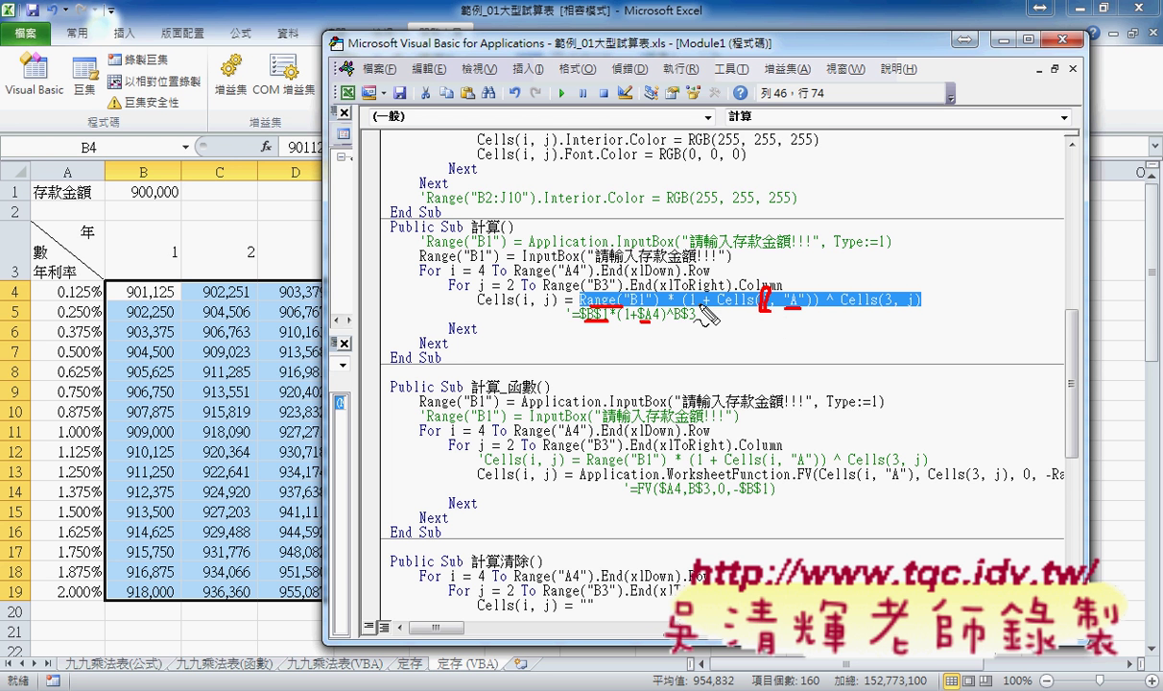
mouse_move(772, 298)
left_mouse_down()
mouse_move(459, 284)
mouse_move(470, 278)
left_mouse_up()
left_click_drag(884, 309, 901, 309)
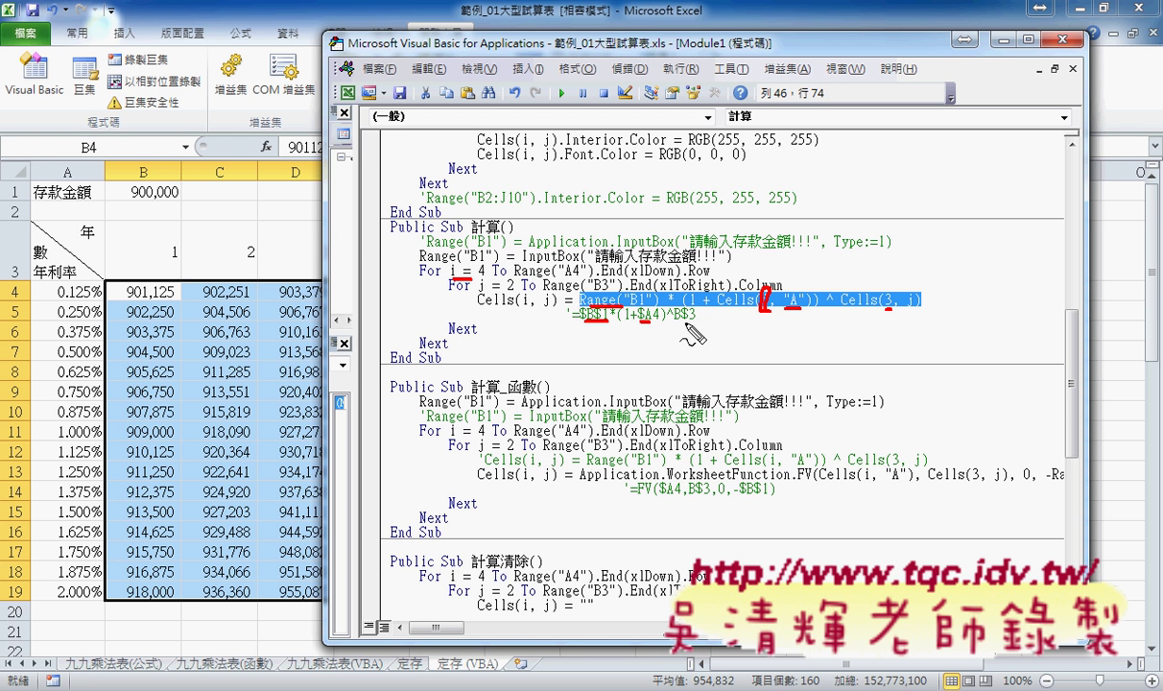
left_click_drag(672, 324, 695, 323)
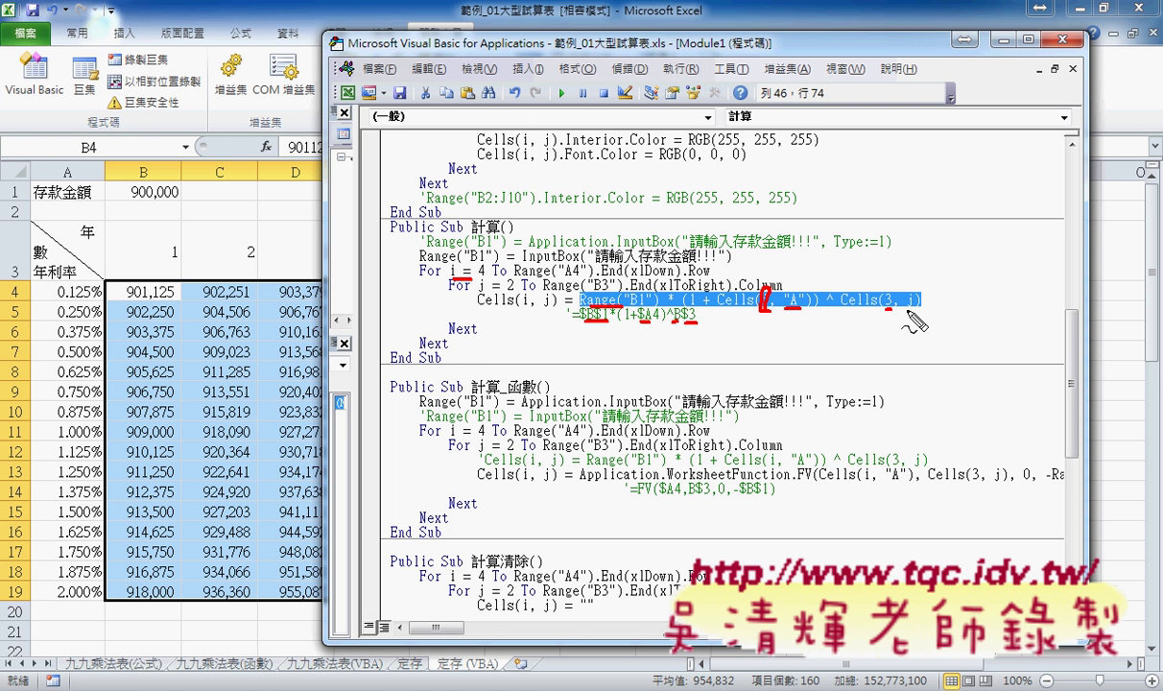
left_click_drag(899, 310, 913, 309)
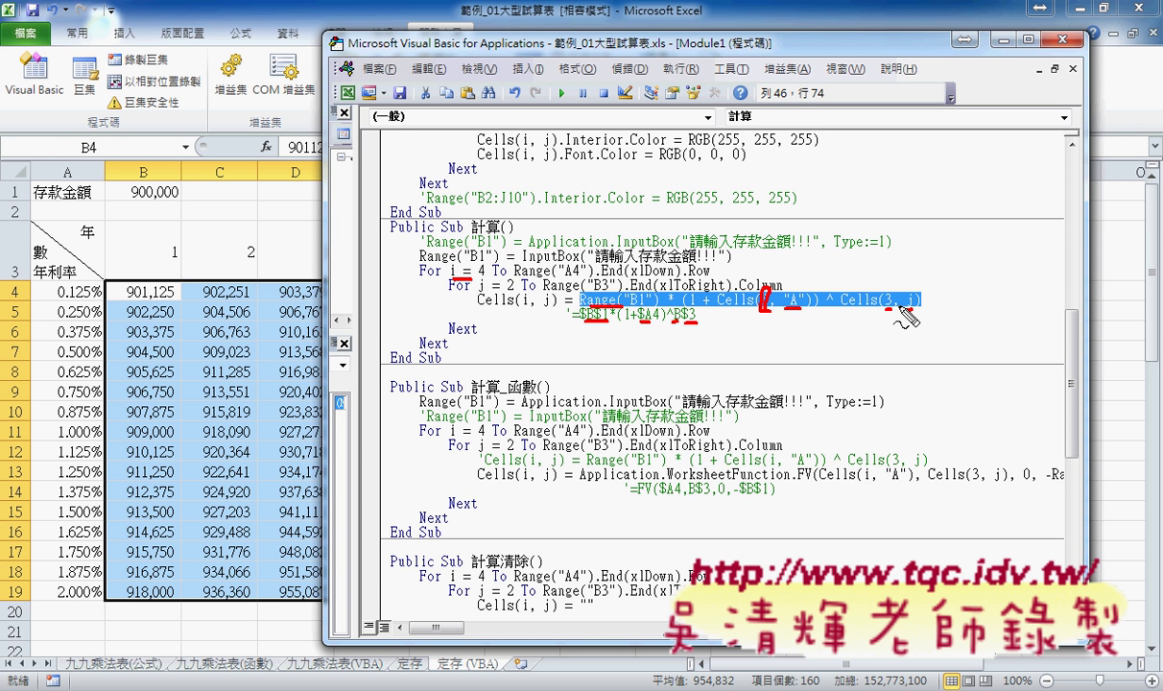